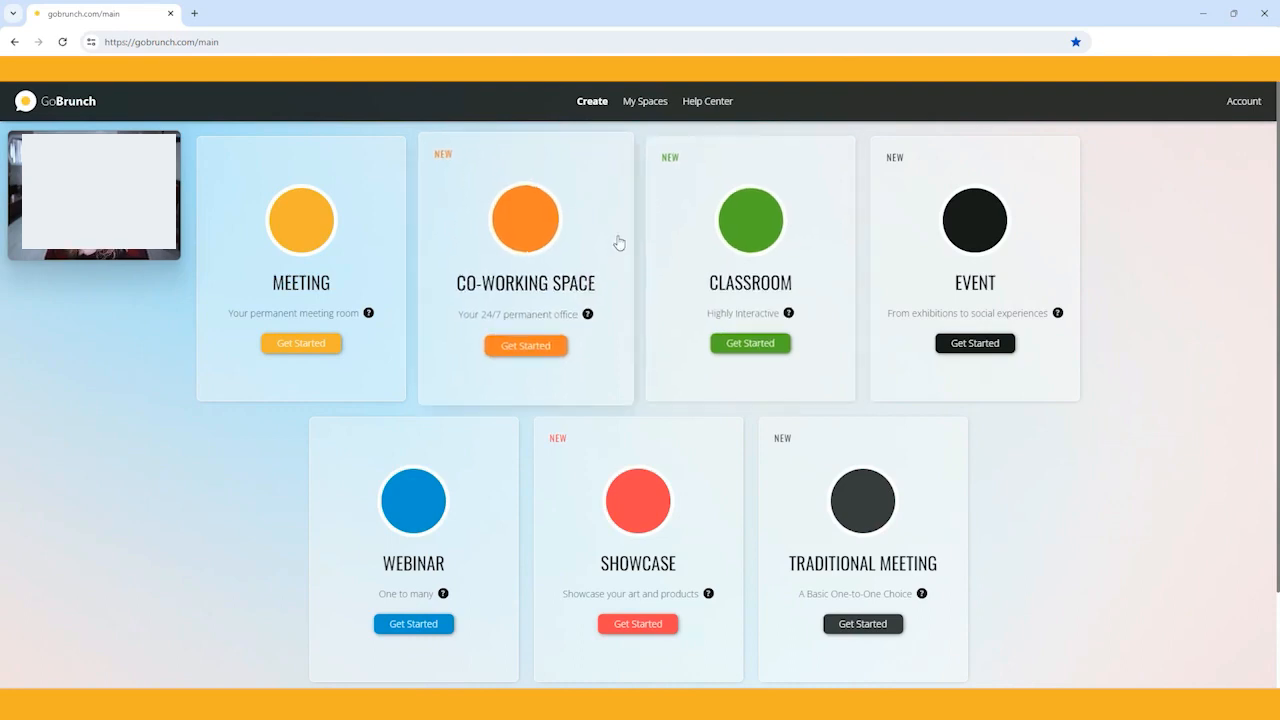
Step: Start a new co-working space and name it "First Room"
left_click(537, 351)
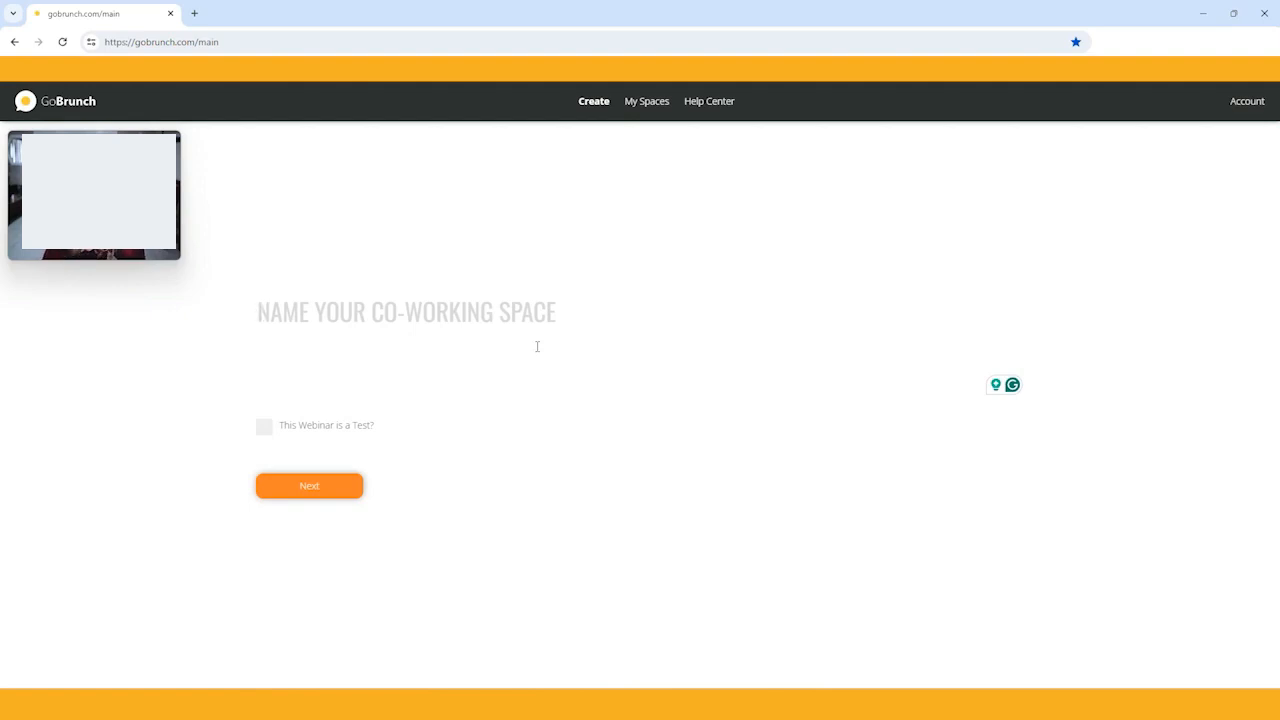
type("FIRST SR")
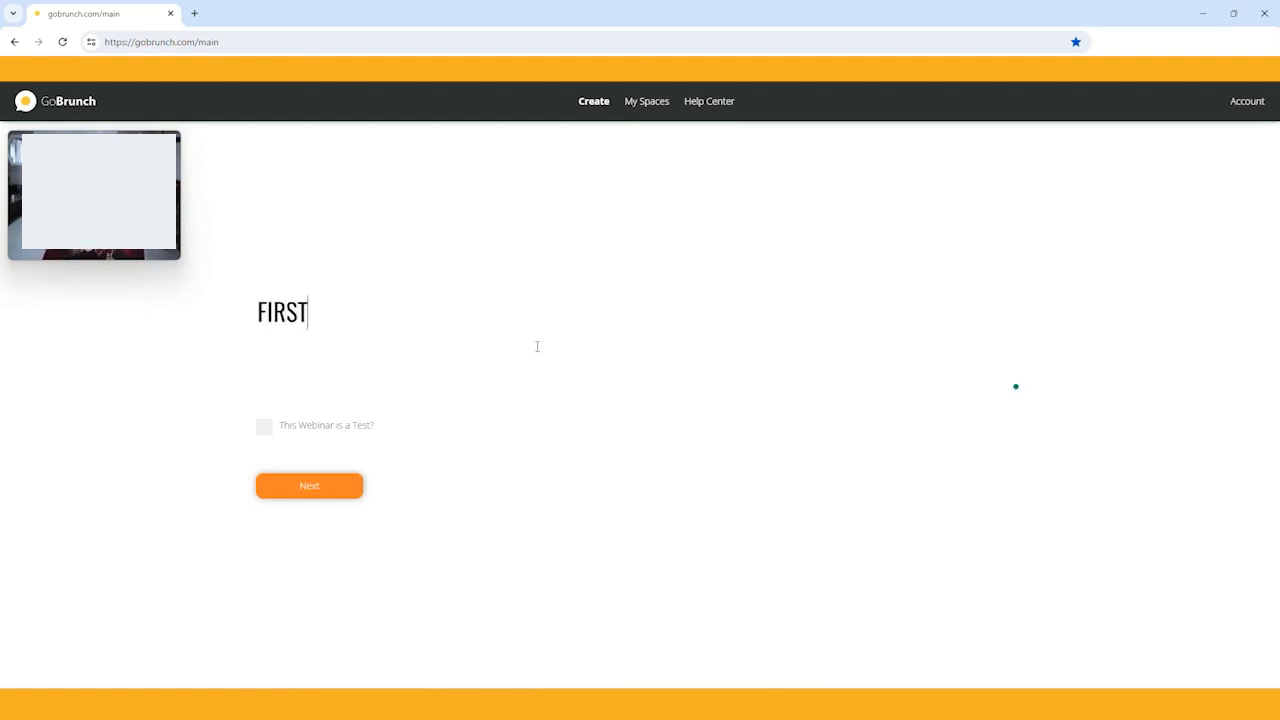
key("BackSpace")
key("BackSpace")
type("ROOM")
left_click(337, 489)
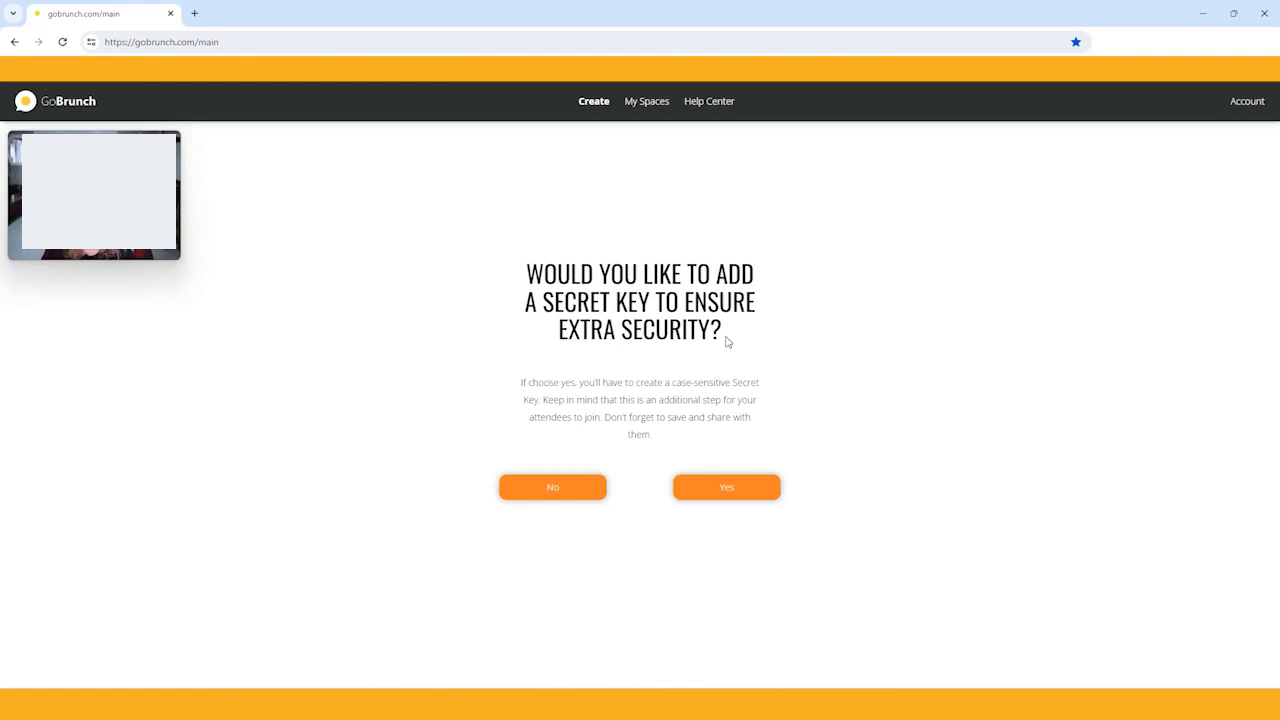
Step: Set up the space without a secret key or registrations, and with 1 additional preset room
left_click(528, 493)
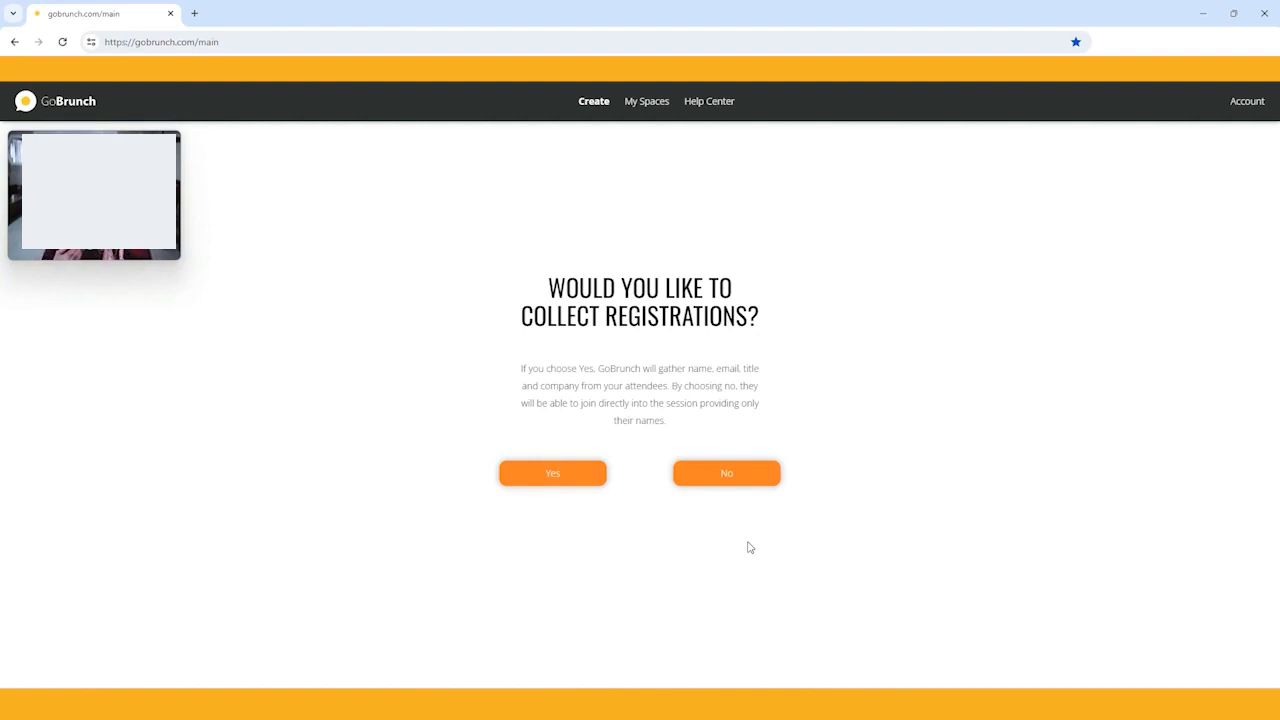
left_click(719, 481)
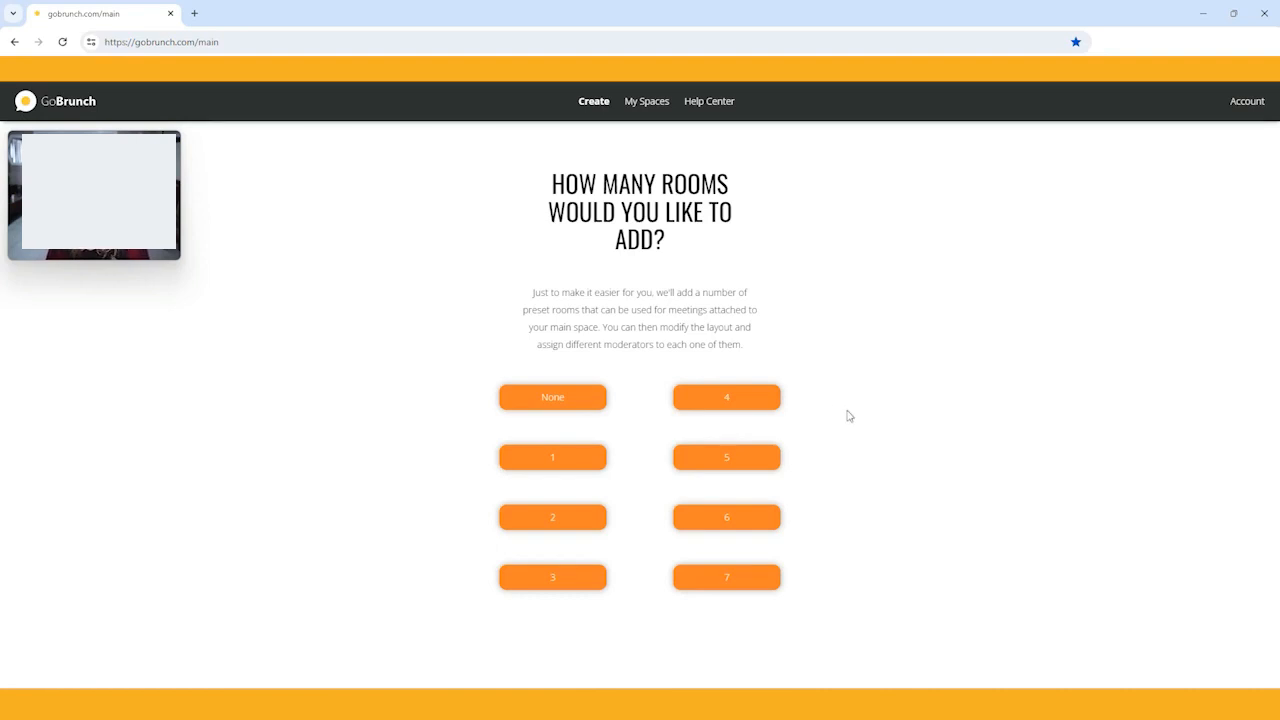
left_click(540, 466)
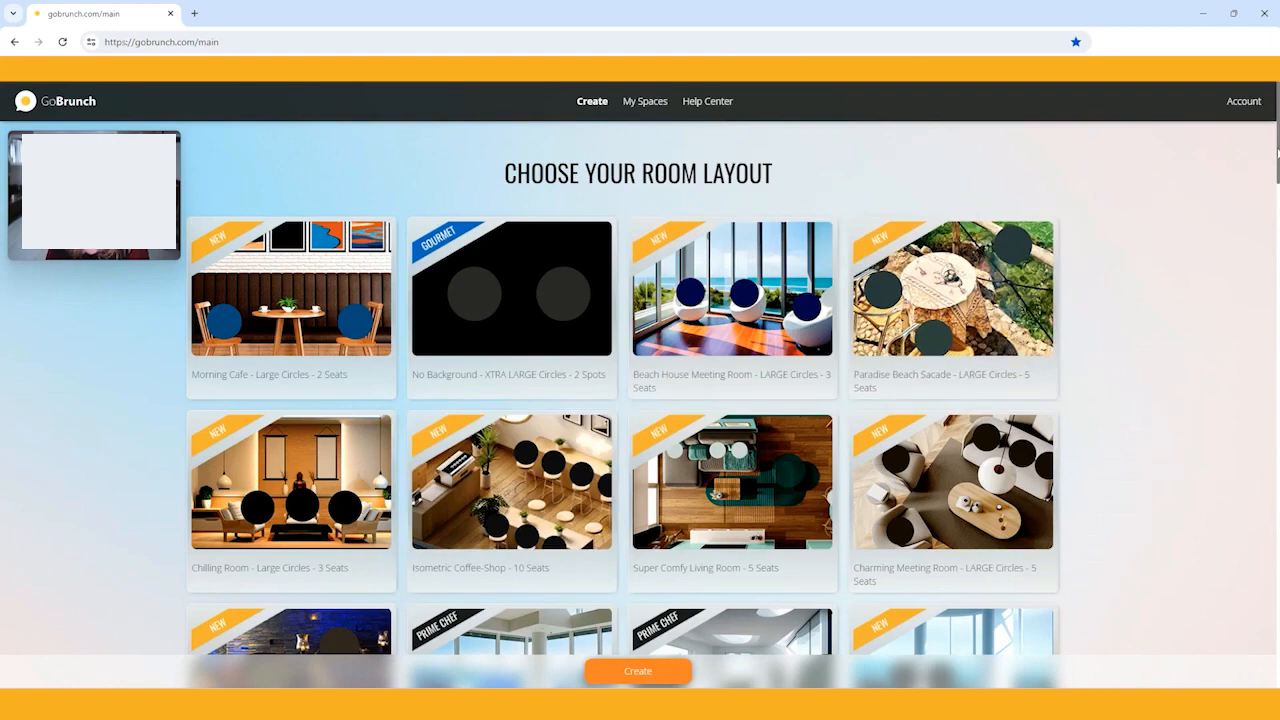
Step: Create the space with the "Minimalistic Meeting Room - 2 Seats" layout
scroll(1277, 150, "down", 4)
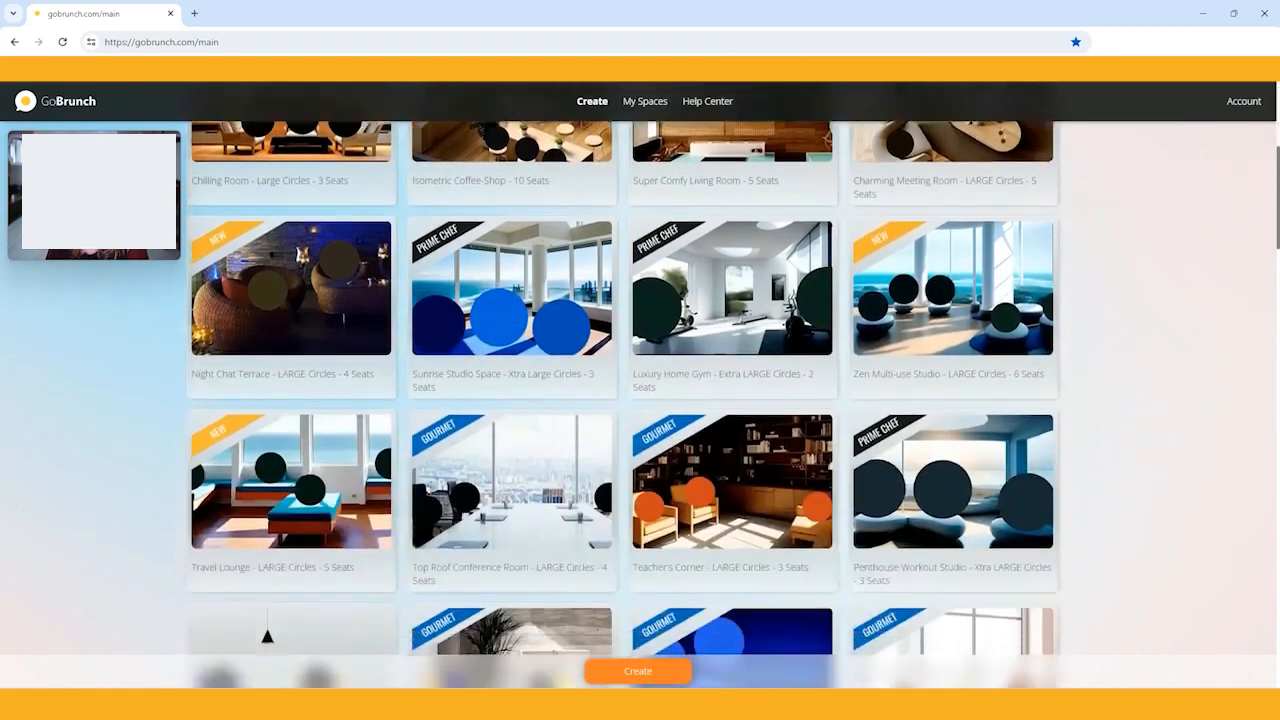
scroll(1277, 200, "down", 3)
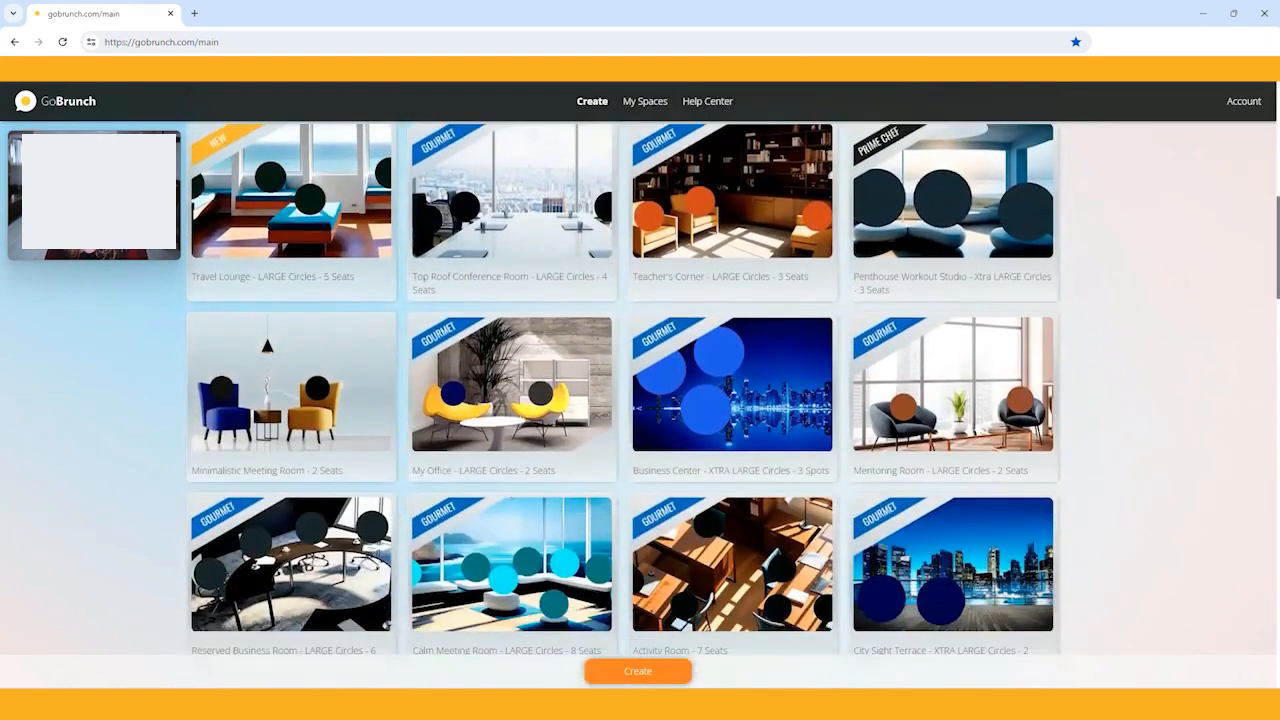
scroll(1277, 250, "down", 2)
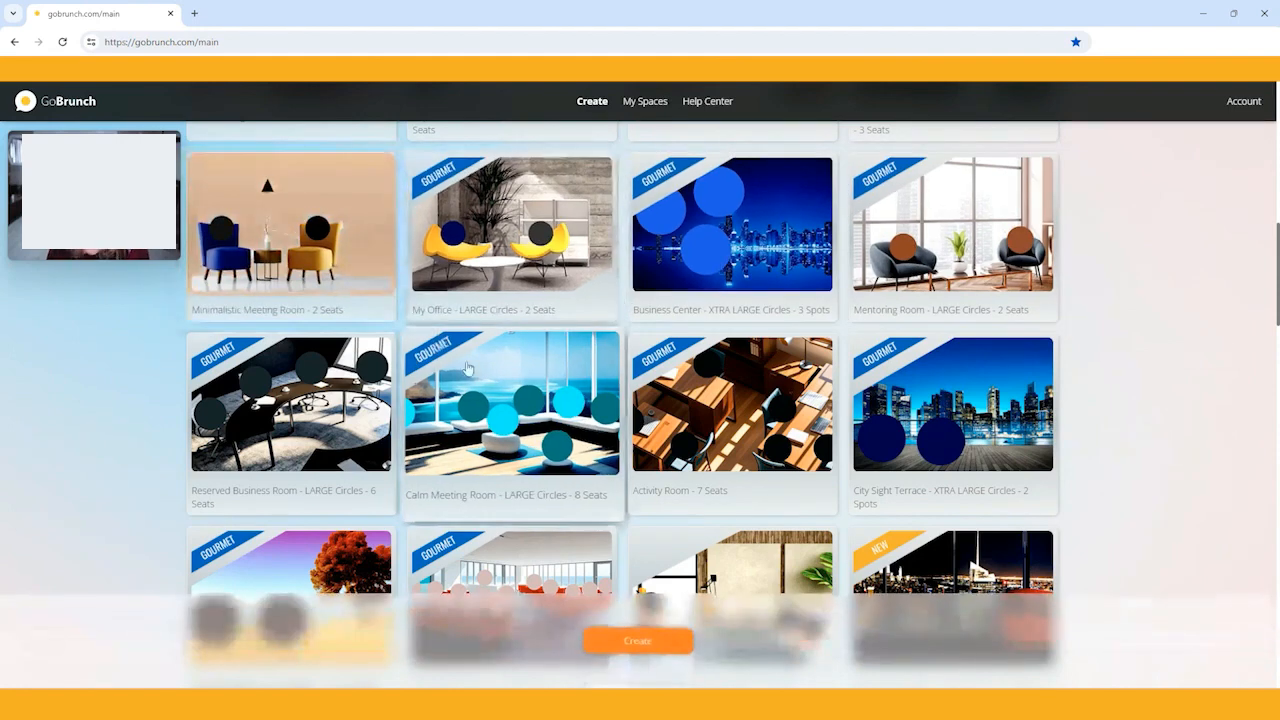
left_click(647, 640)
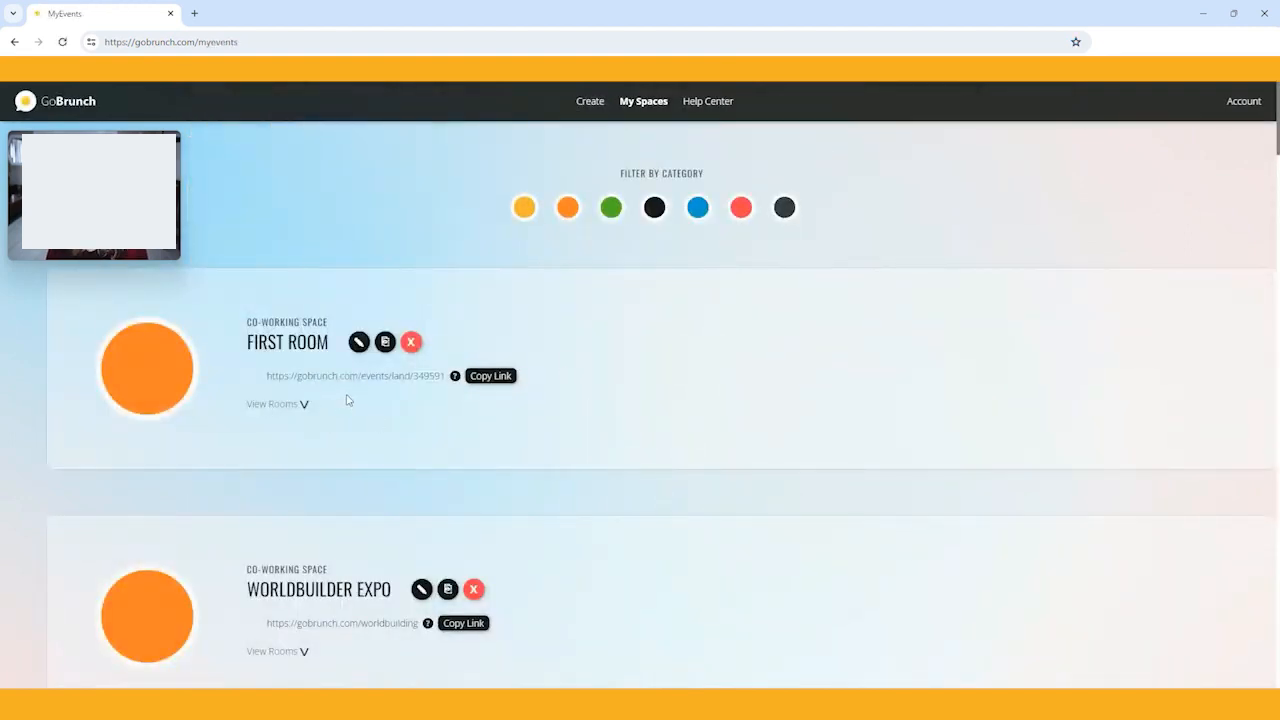
Step: Enter the First Room space through its event link and collapse the chat box
left_click(376, 378)
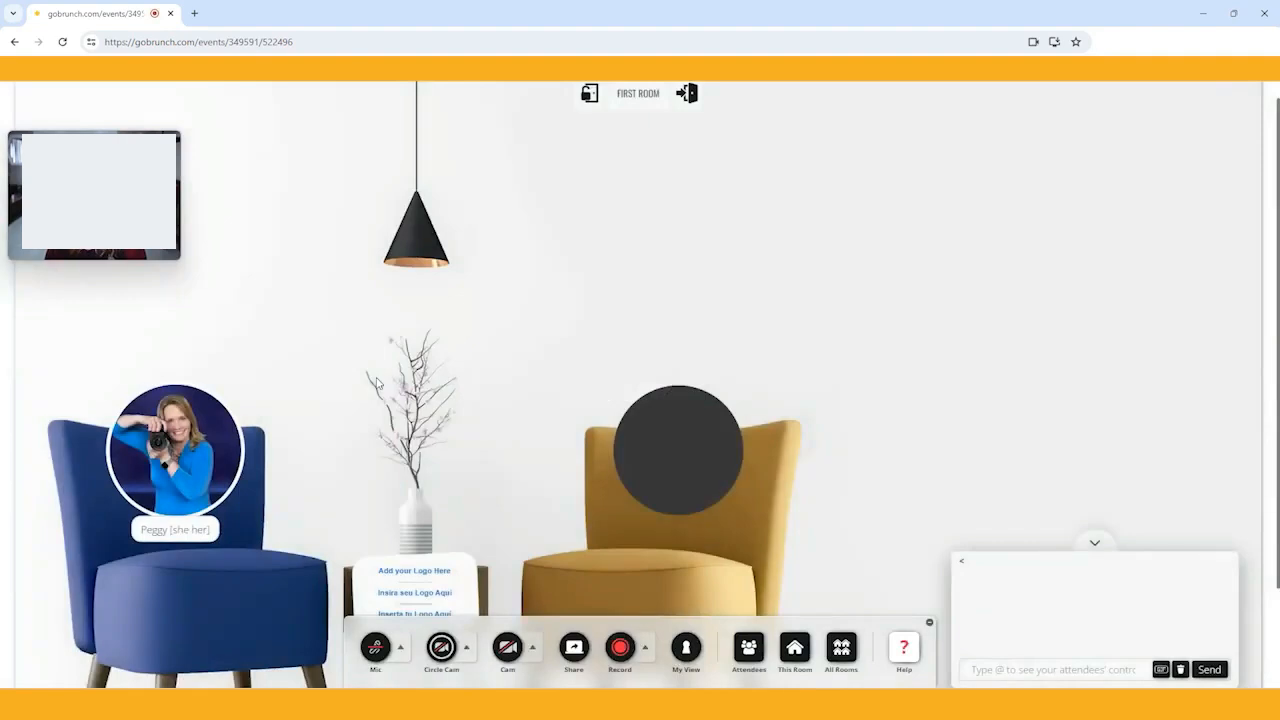
left_click(1094, 542)
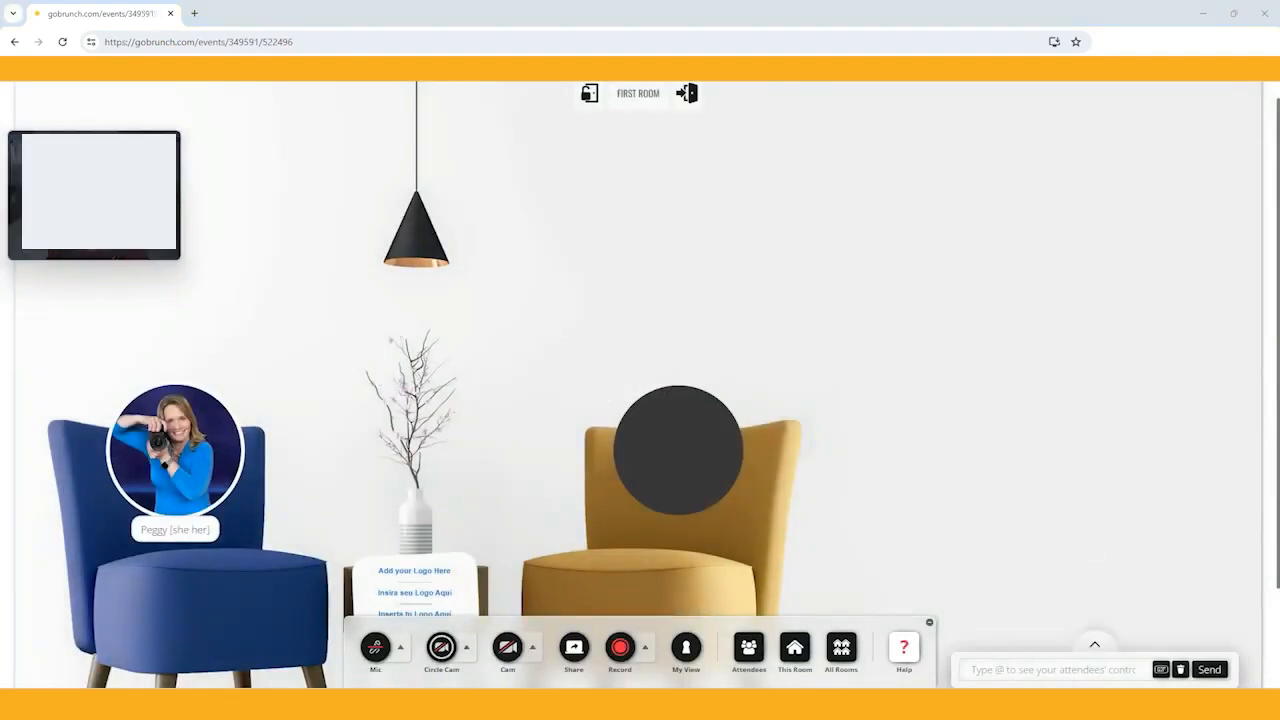
left_click_drag(75, 210, 957, 232)
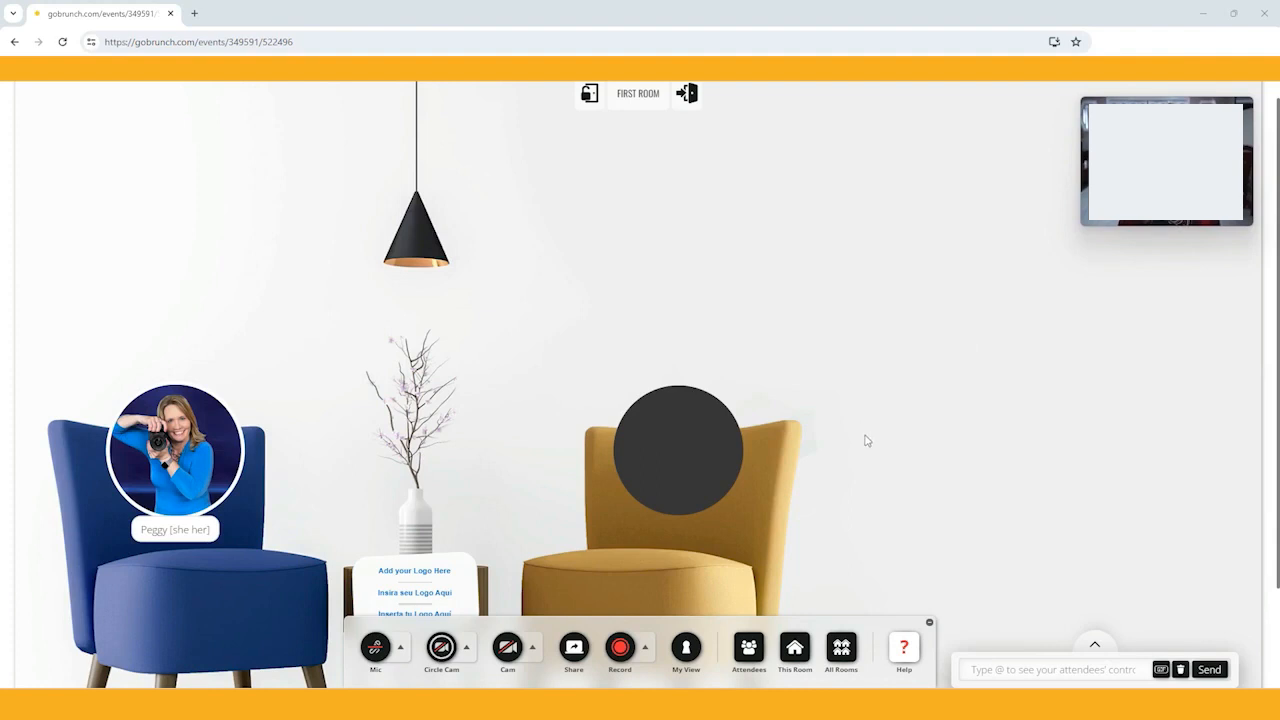
Step: Enable "Everyone has access to Presenter Cams" in the settings of this room
left_click(795, 648)
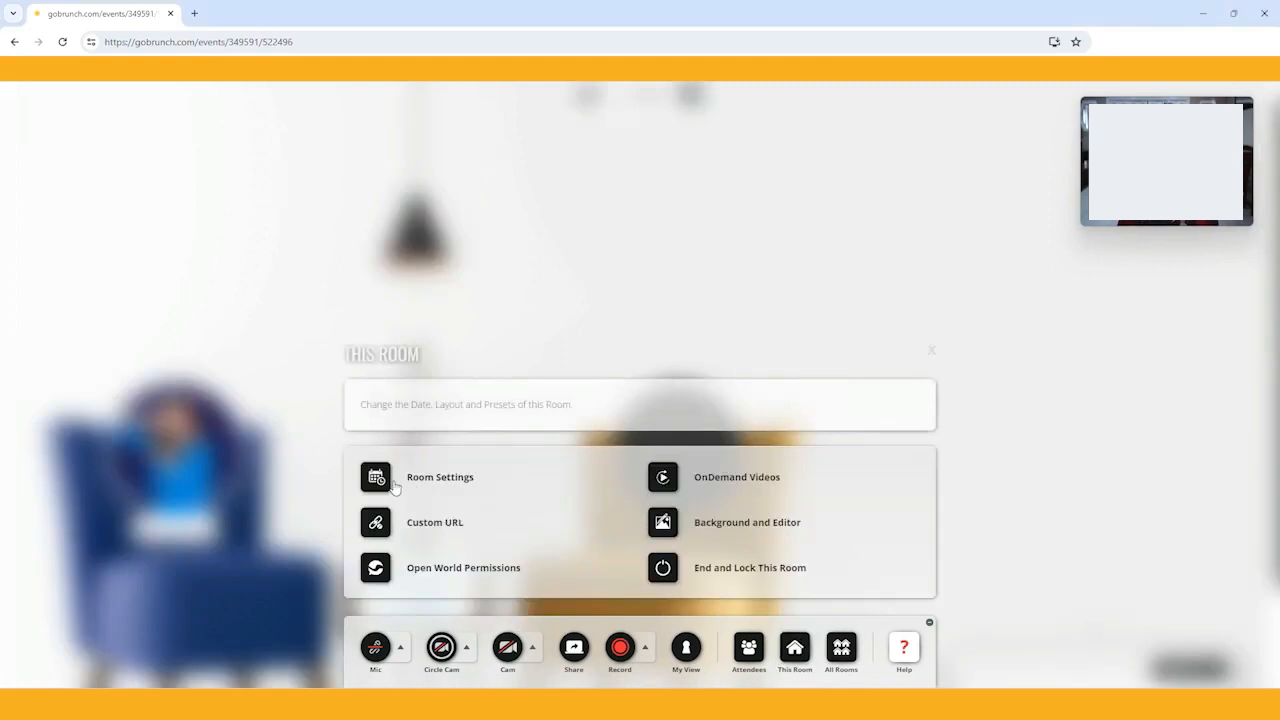
left_click(395, 485)
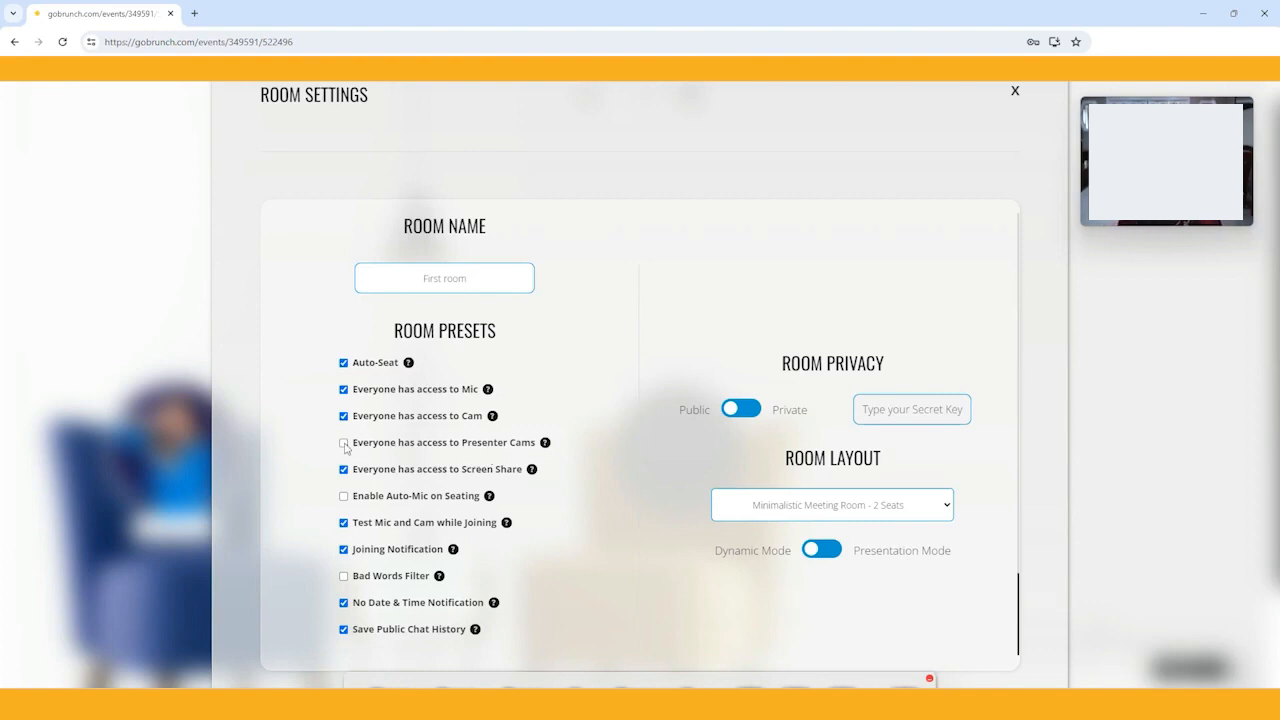
scroll(346, 447, "down", 1)
left_click(344, 342)
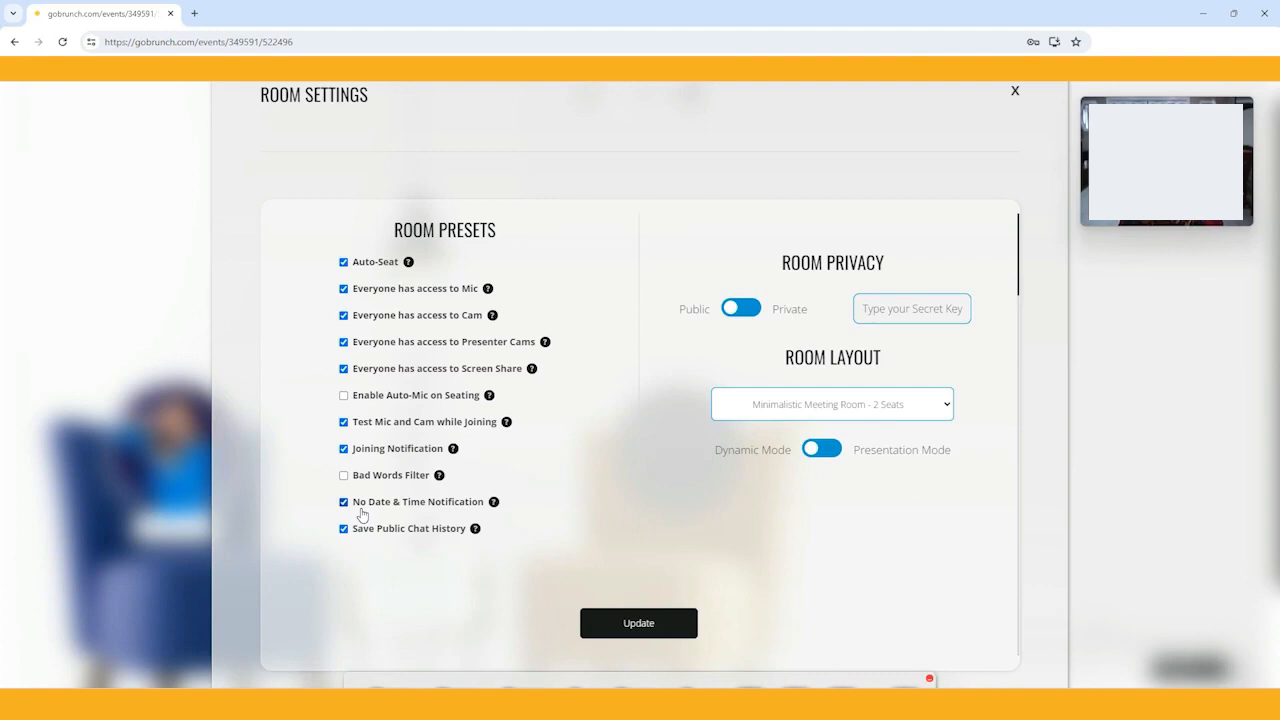
Step: Disable "No Date & Time Notification" to examine the room's date and time fields, and re-enable it
left_click(343, 502)
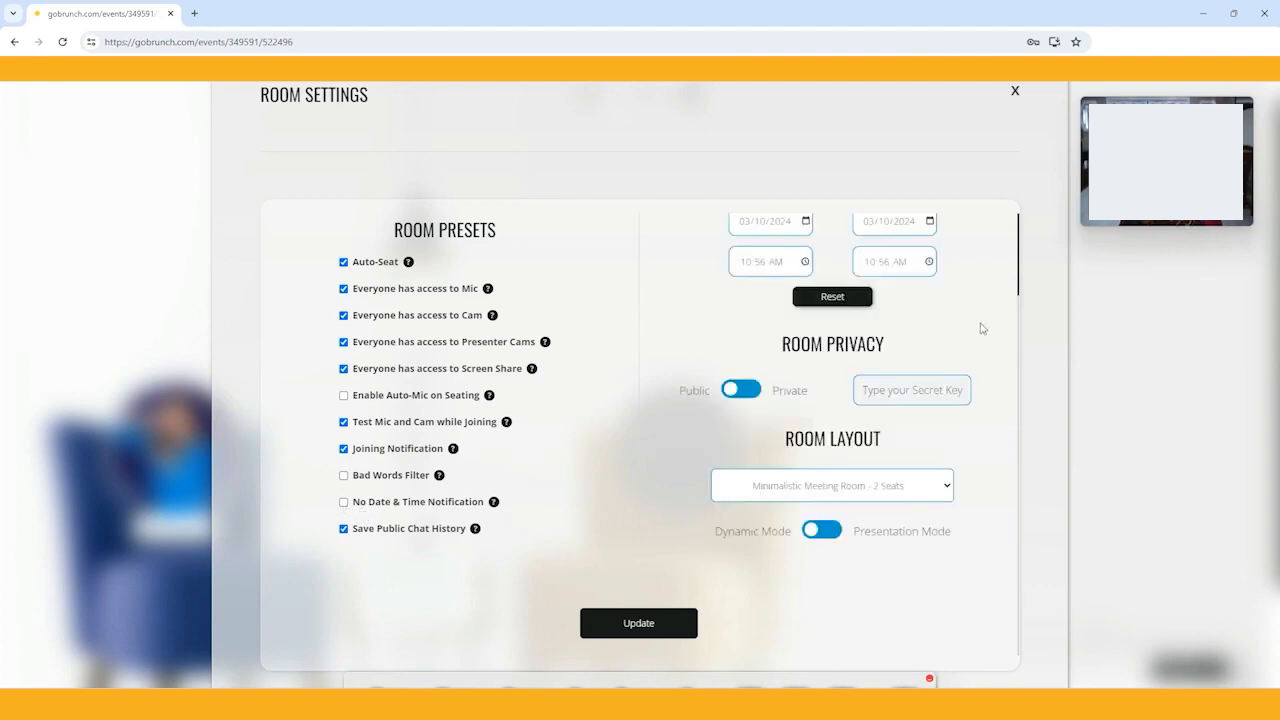
left_click_drag(1020, 294, 1021, 300)
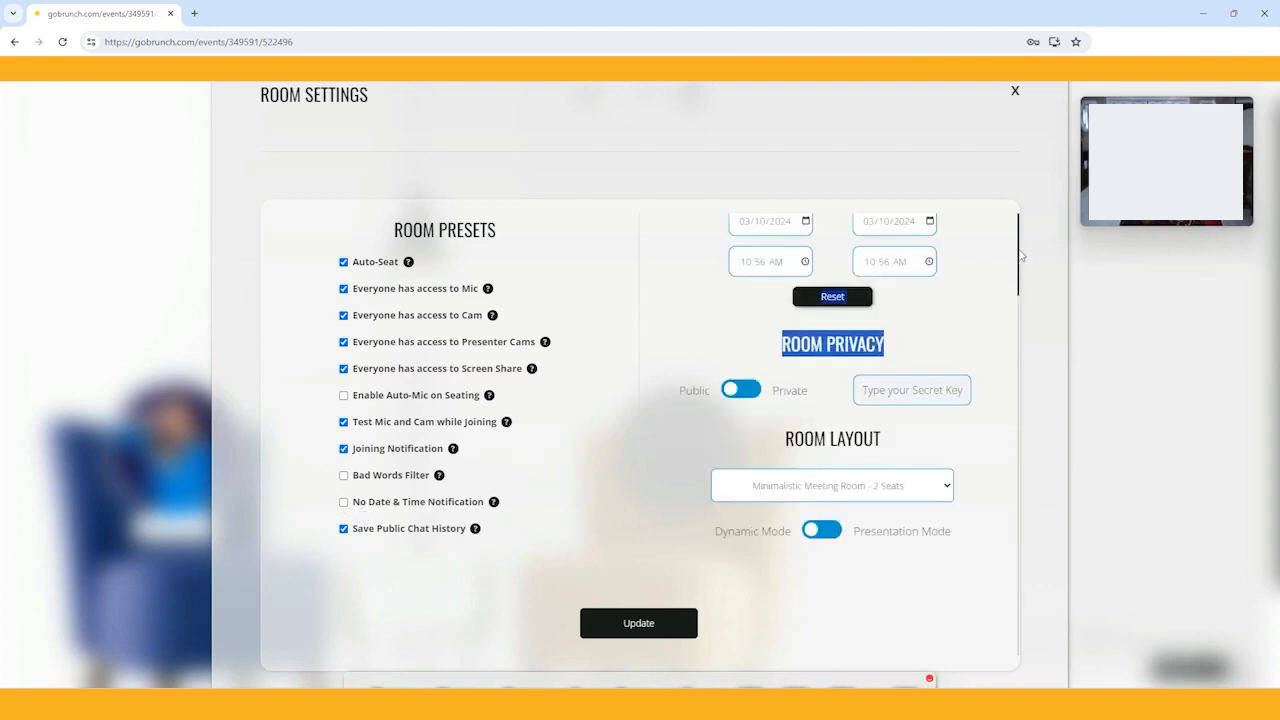
left_click(766, 232)
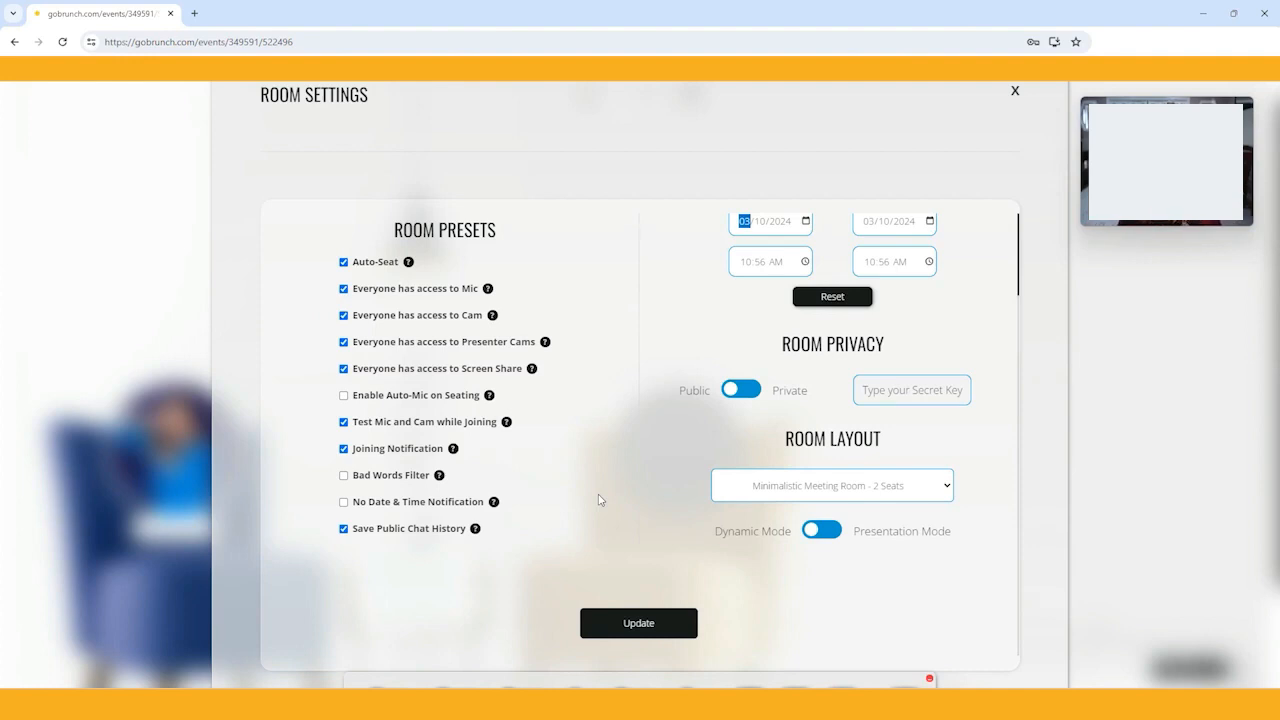
left_click(344, 503)
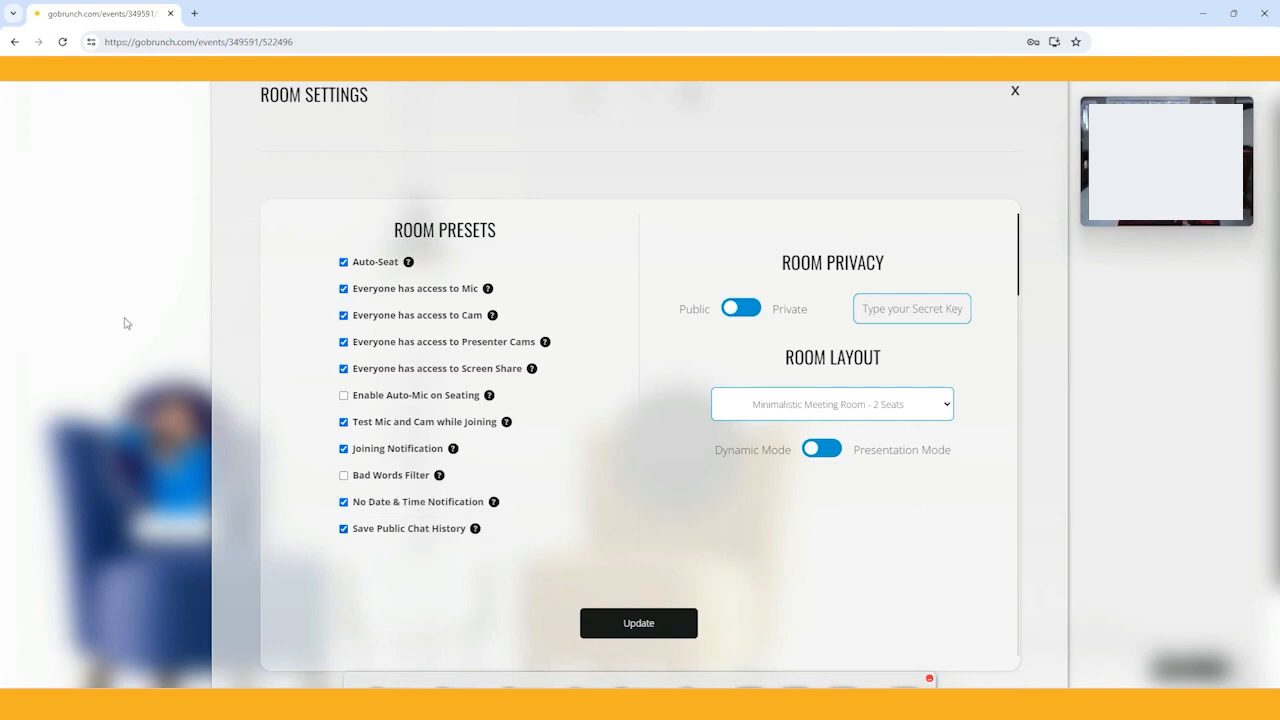
Step: Change the room layout to "Chilling Room - Large Circles - 3 Seats" and update the room
left_click(769, 415)
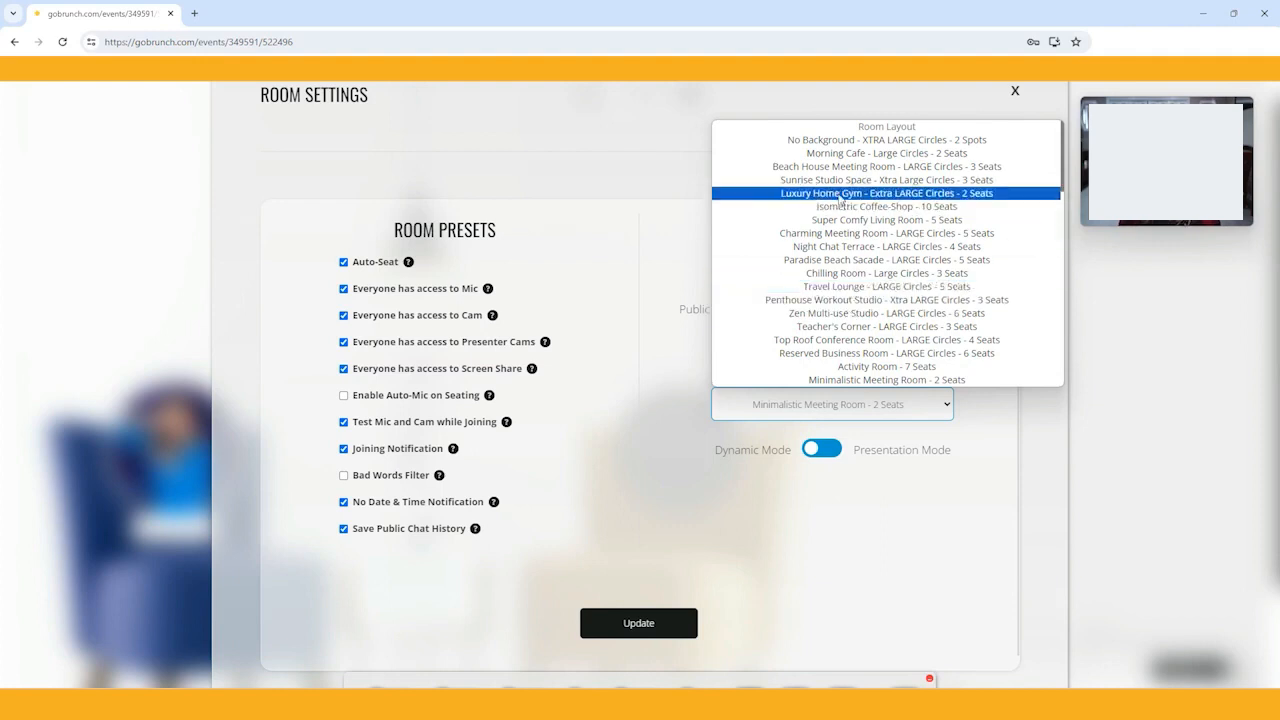
left_click(862, 278)
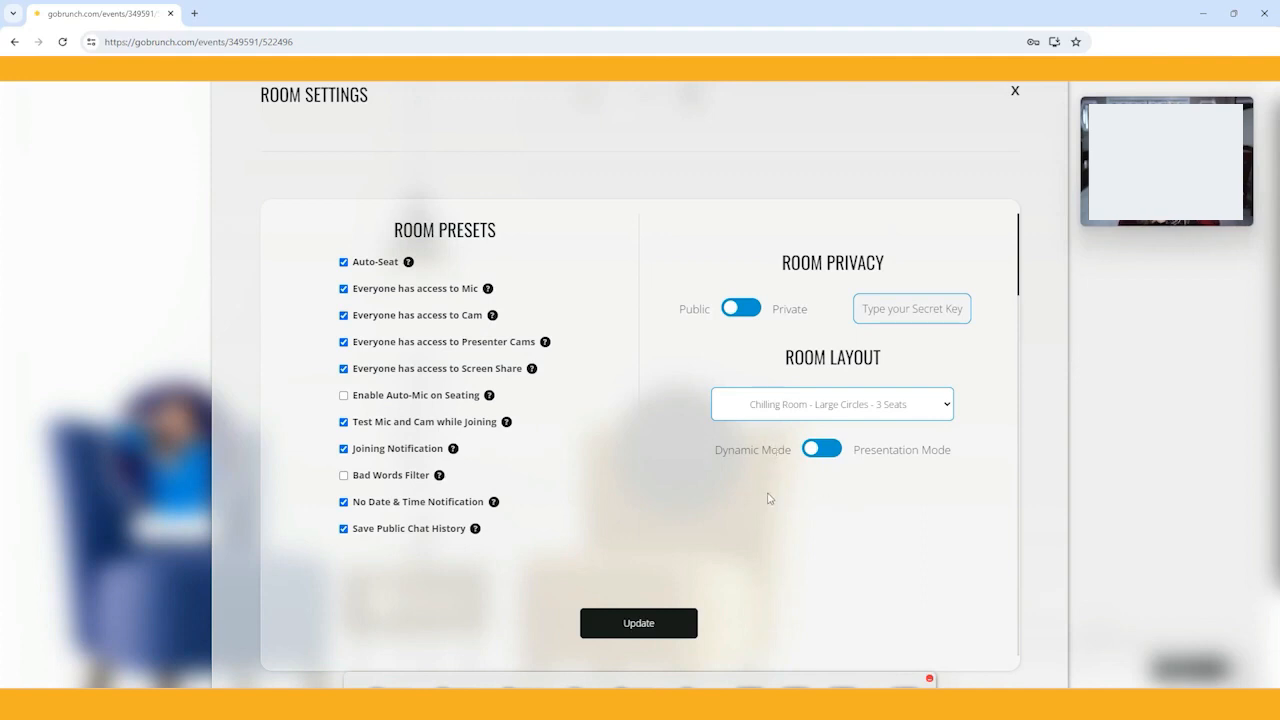
left_click(657, 623)
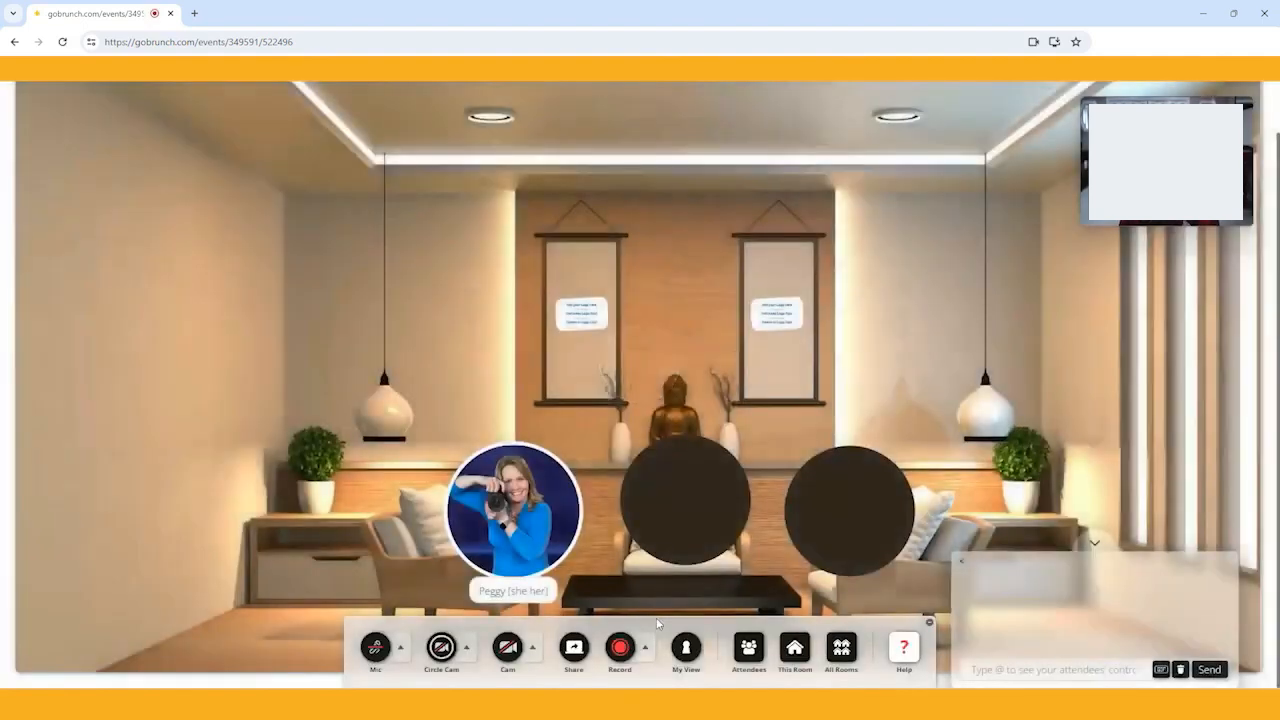
Step: Collapse the chat box and open the background editor for this room
left_click(1104, 545)
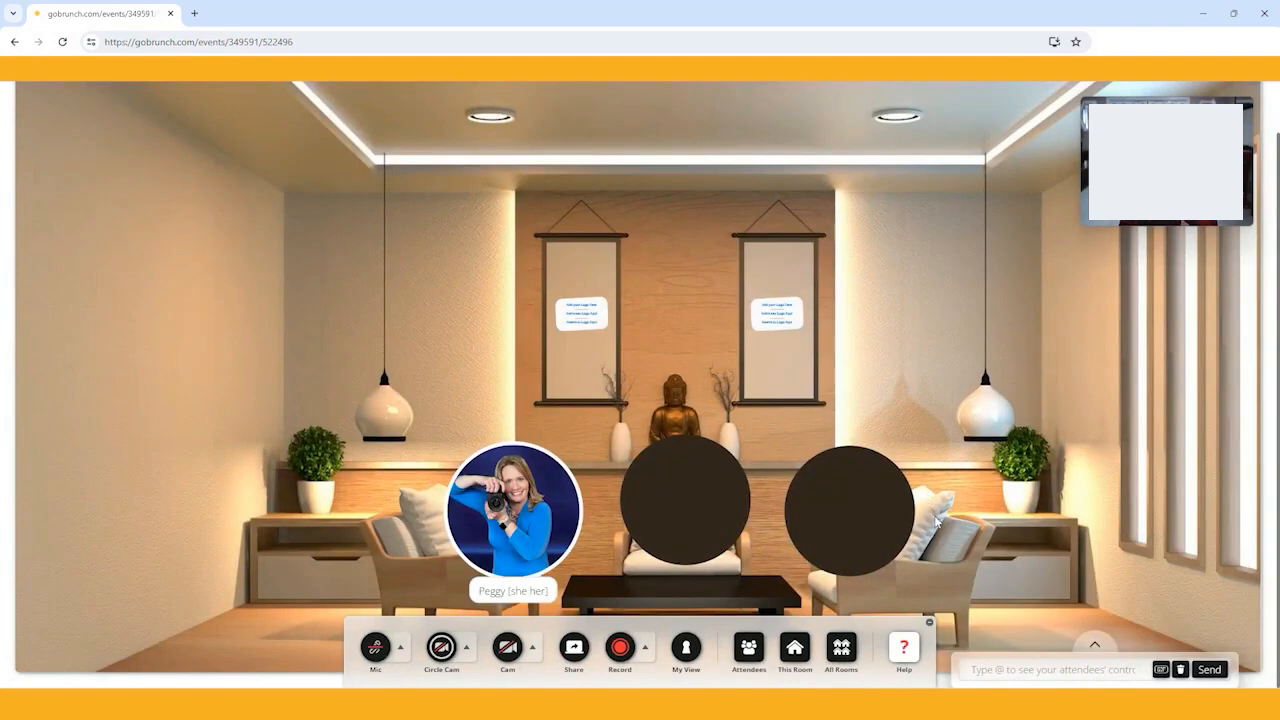
left_click(795, 651)
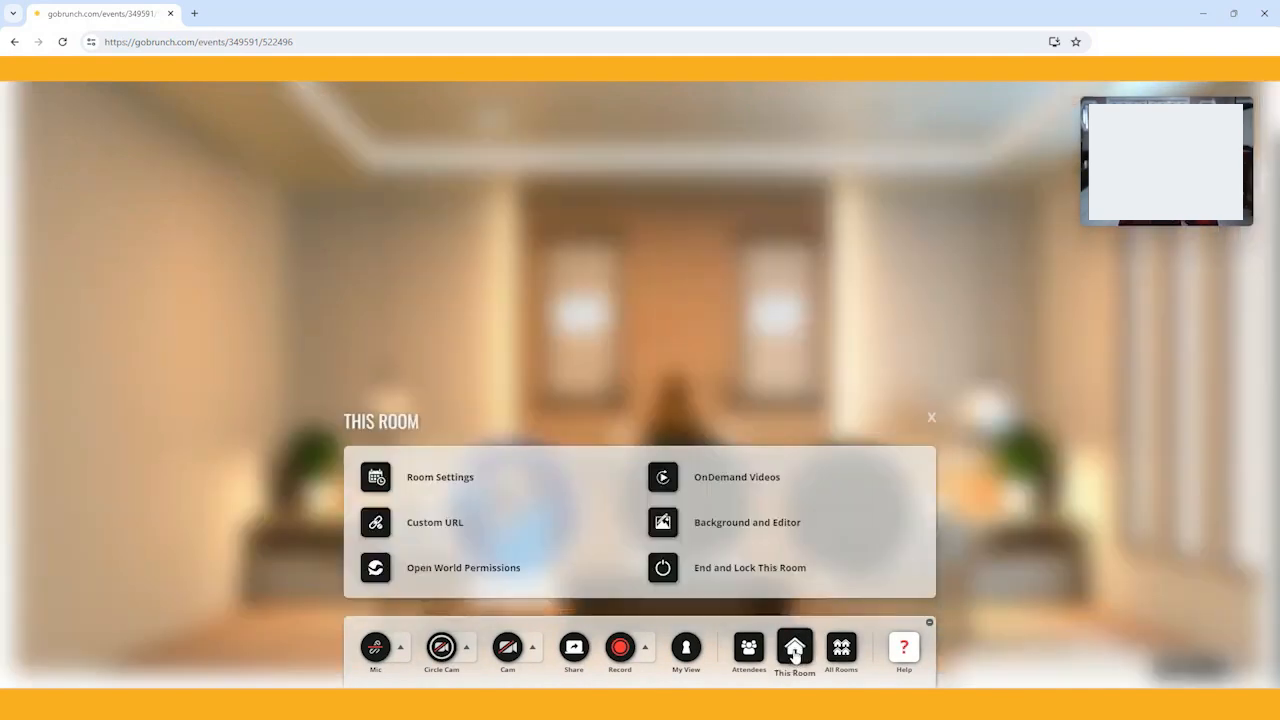
left_click(663, 524)
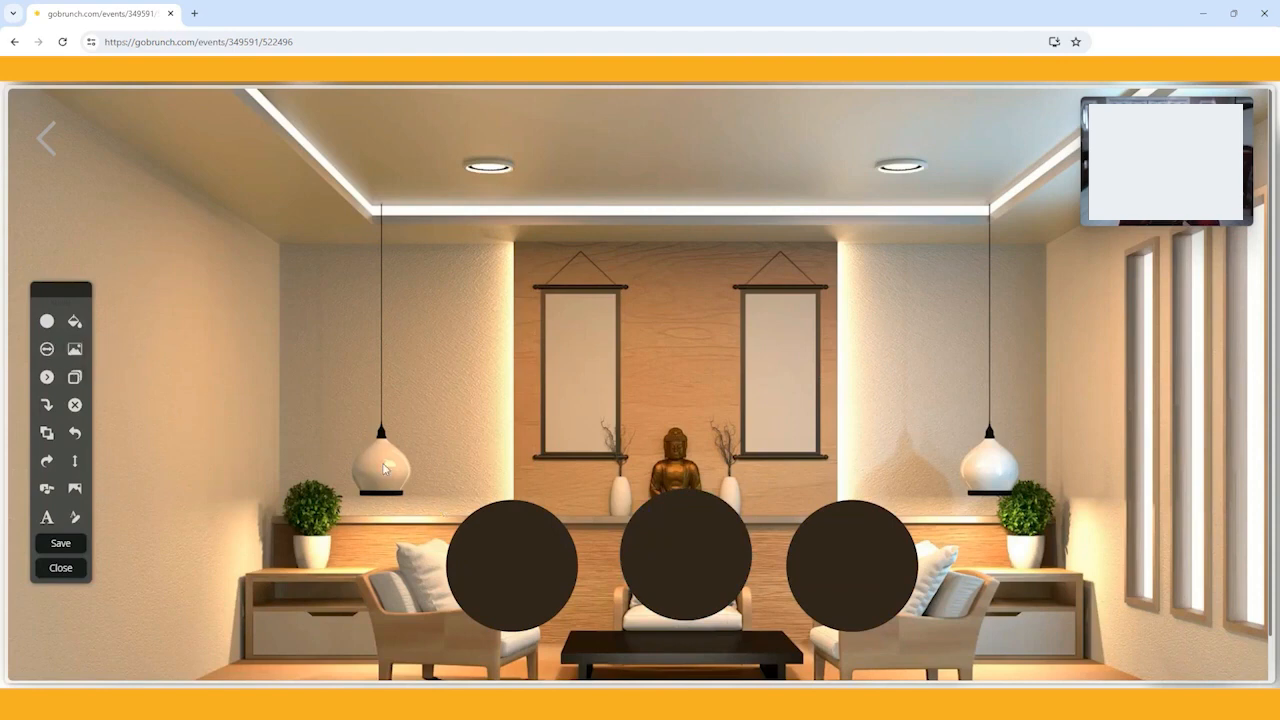
Step: Apply the Medium size to the seat circles in the room layout
left_click(47, 321)
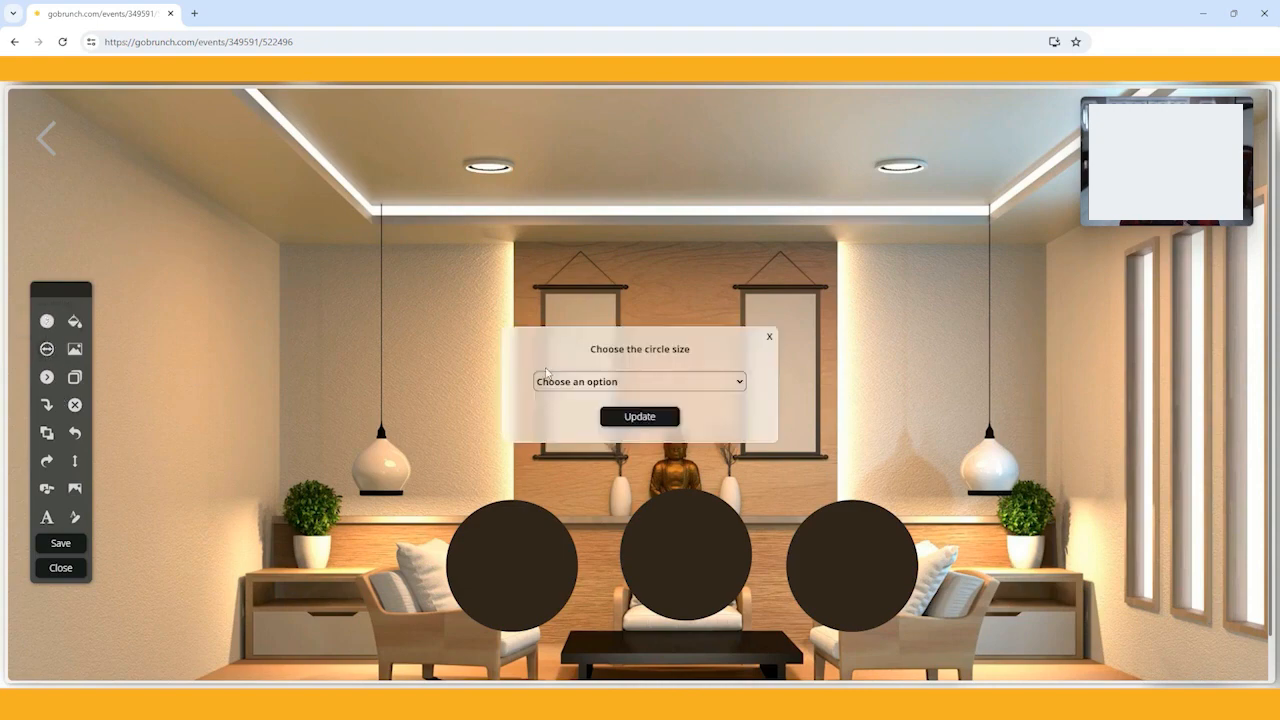
left_click(607, 385)
left_click(603, 451)
left_click(631, 419)
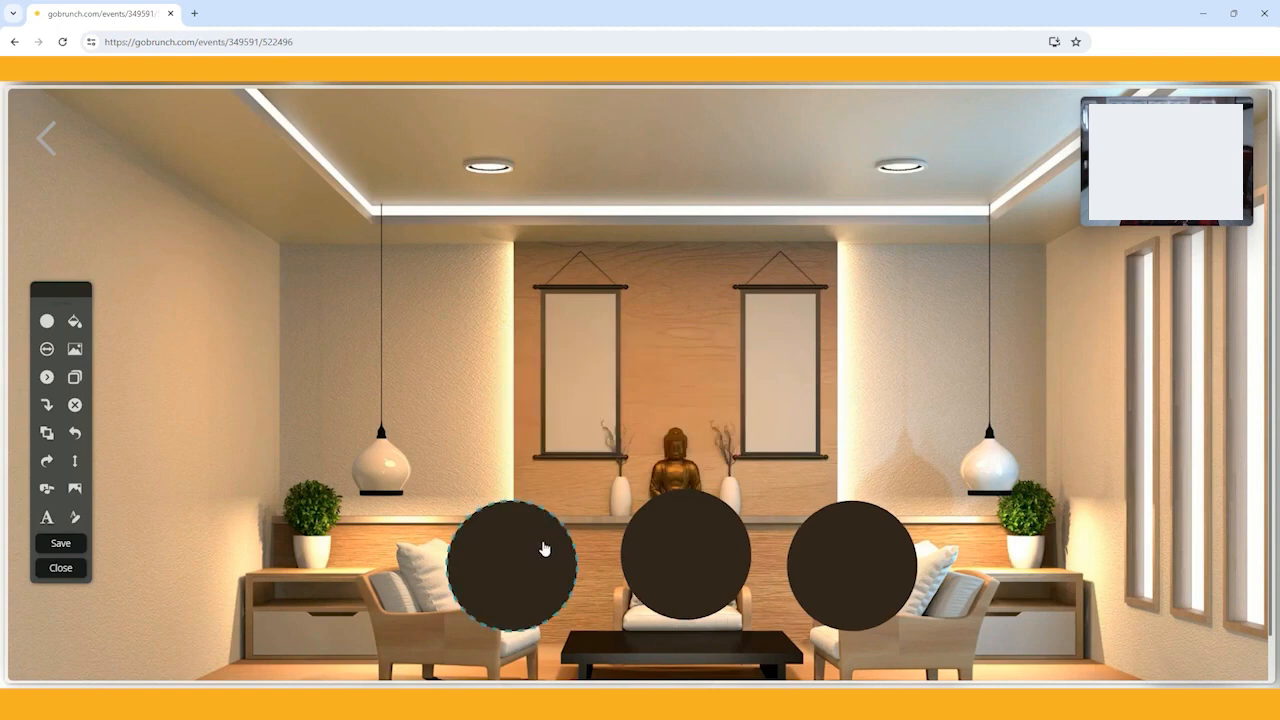
Step: Enlarge all three seat circles to Large size
left_click(47, 377)
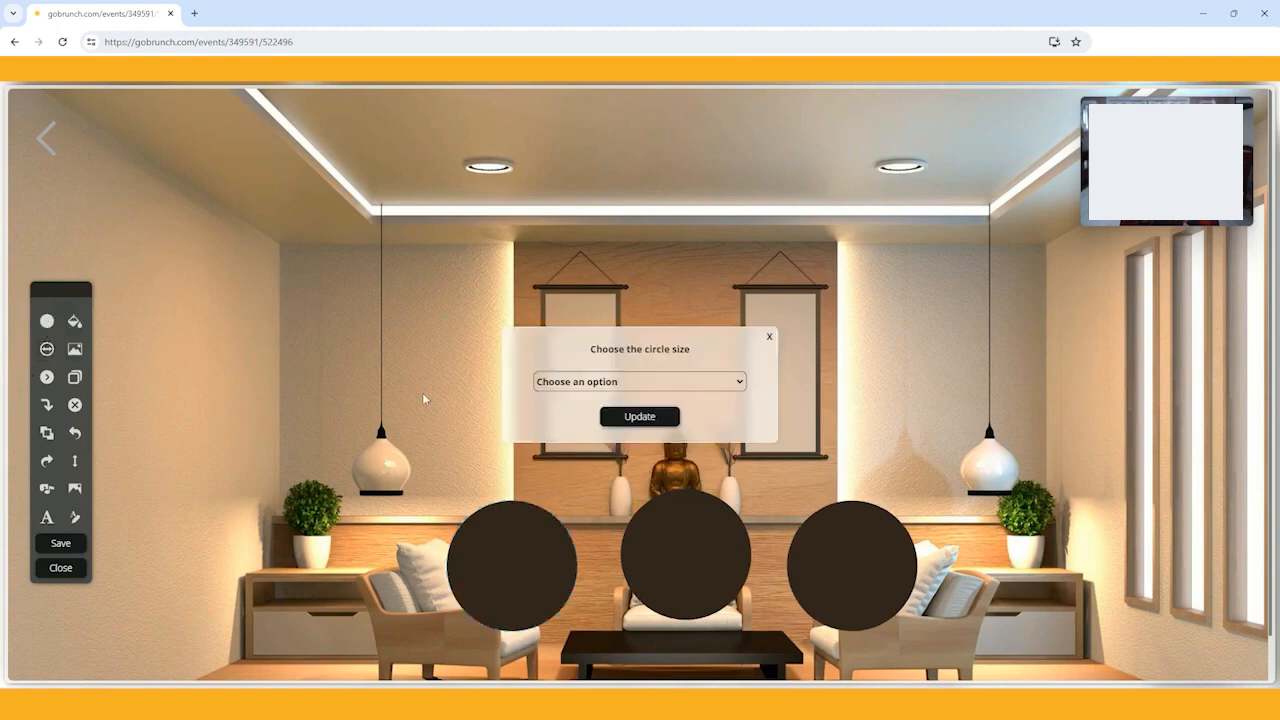
left_click(585, 388)
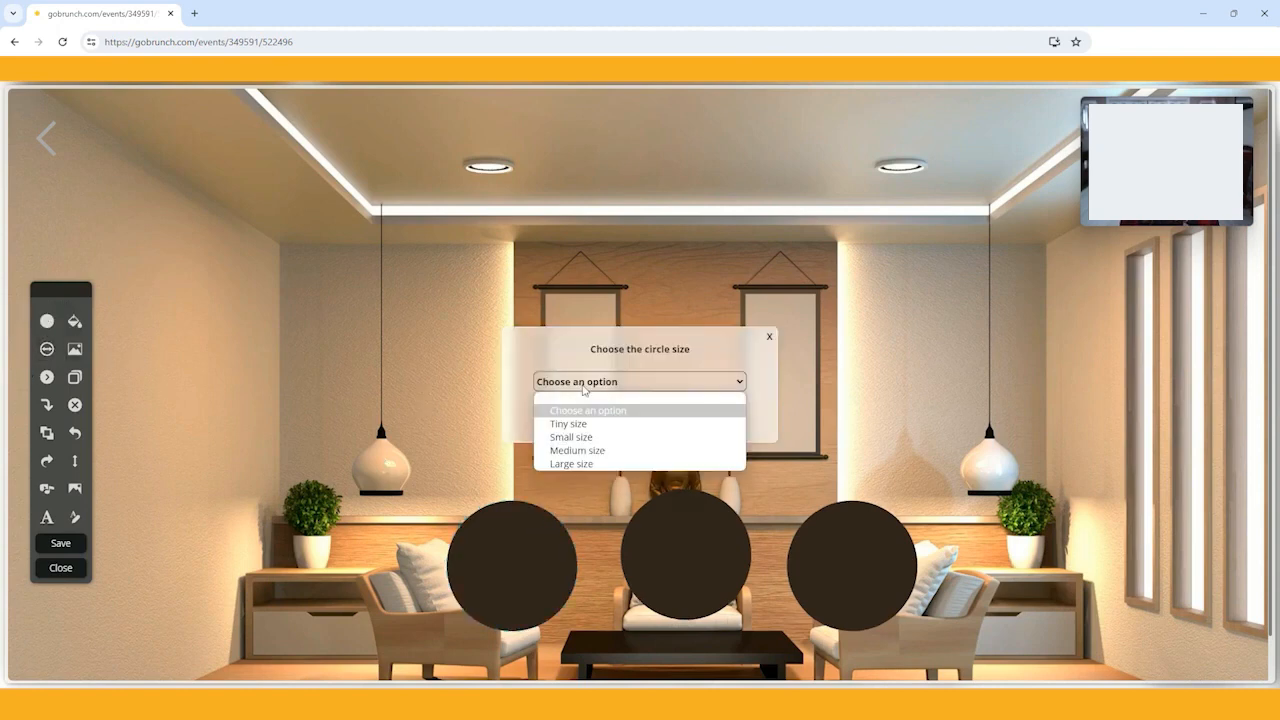
left_click(587, 464)
left_click(629, 419)
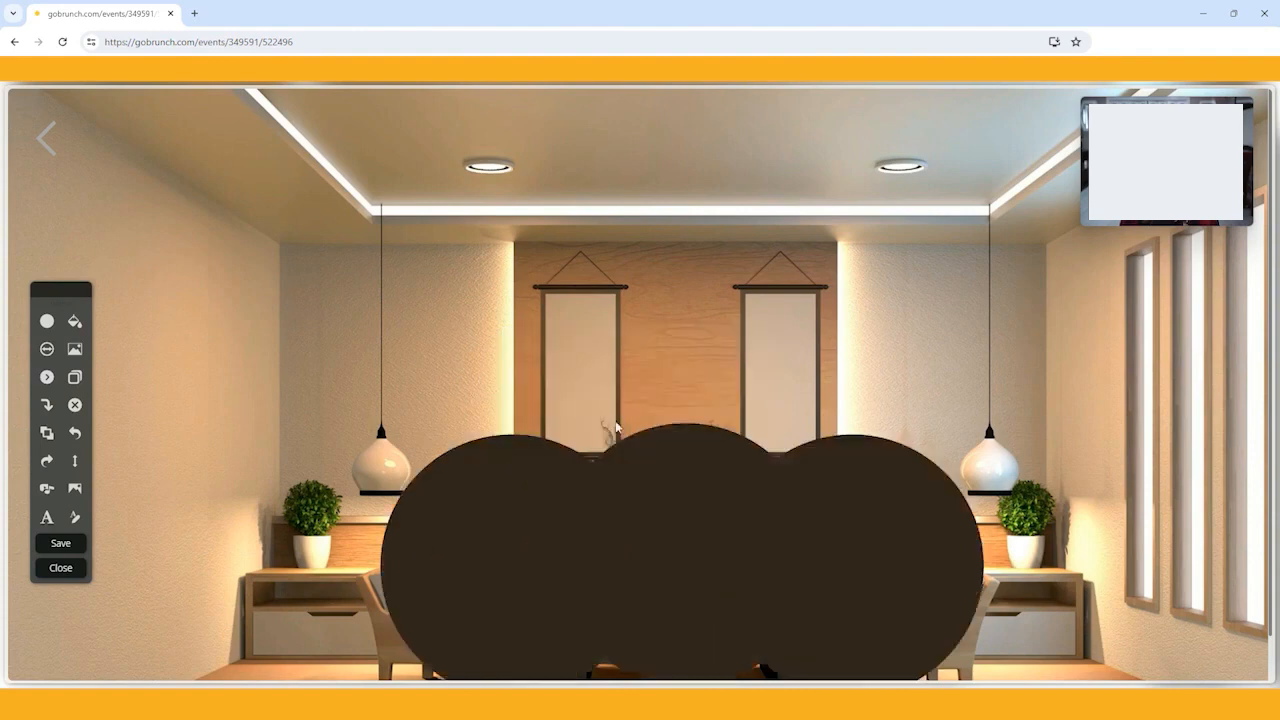
Step: Spread the three seat circles apart, raising each above its chair and moving the outer two outward
left_click_drag(435, 496, 307, 428)
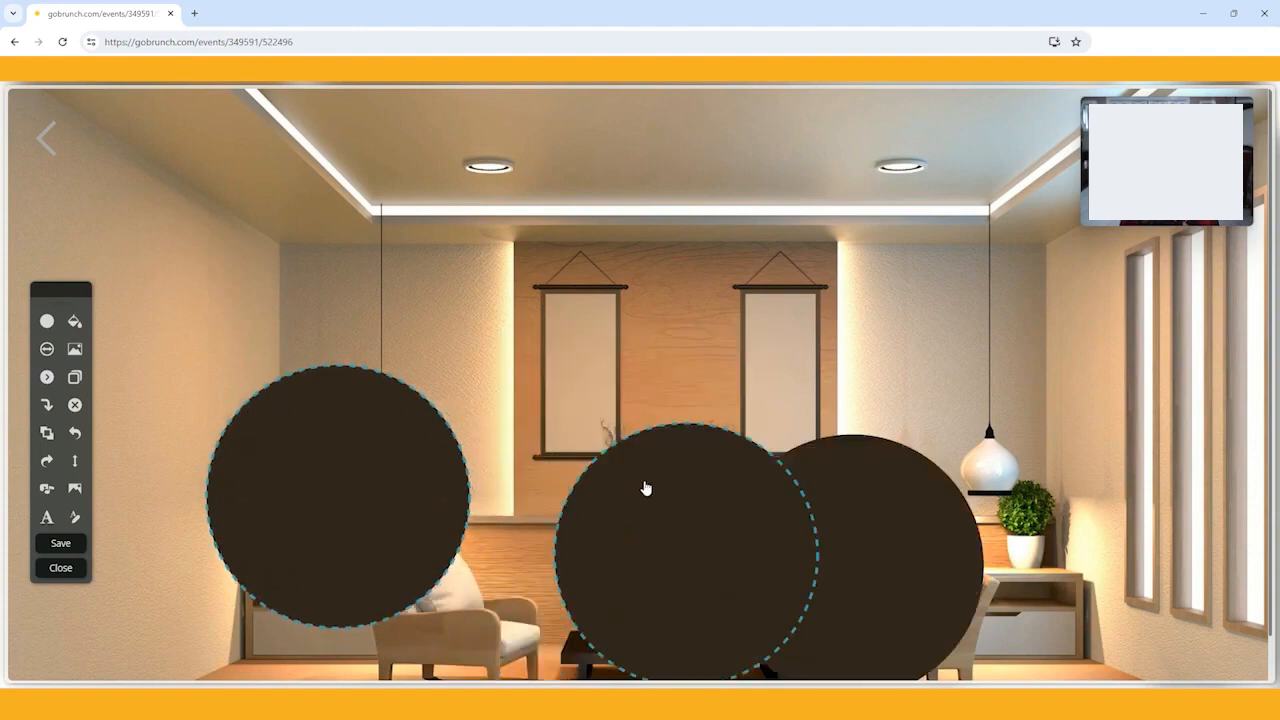
left_click_drag(643, 484, 612, 376)
left_click_drag(785, 462, 860, 427)
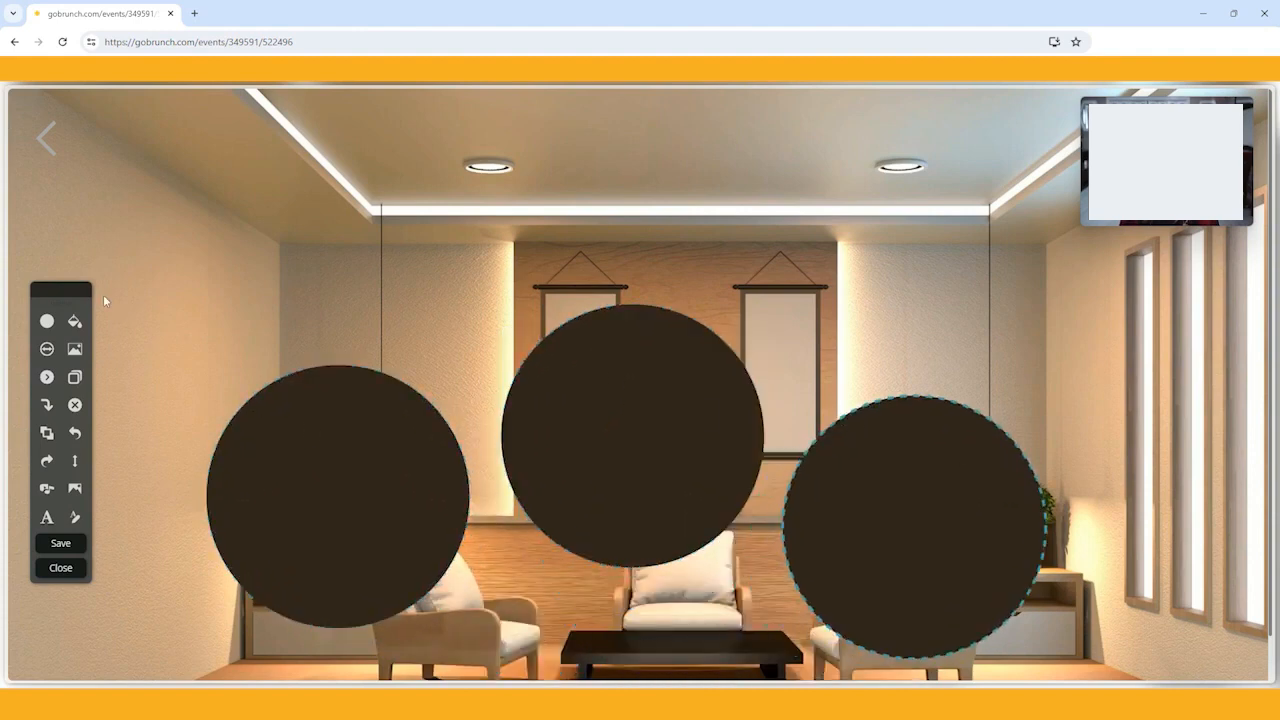
Step: Reduce the three repositioned seat circles to Medium size
left_click(46, 349)
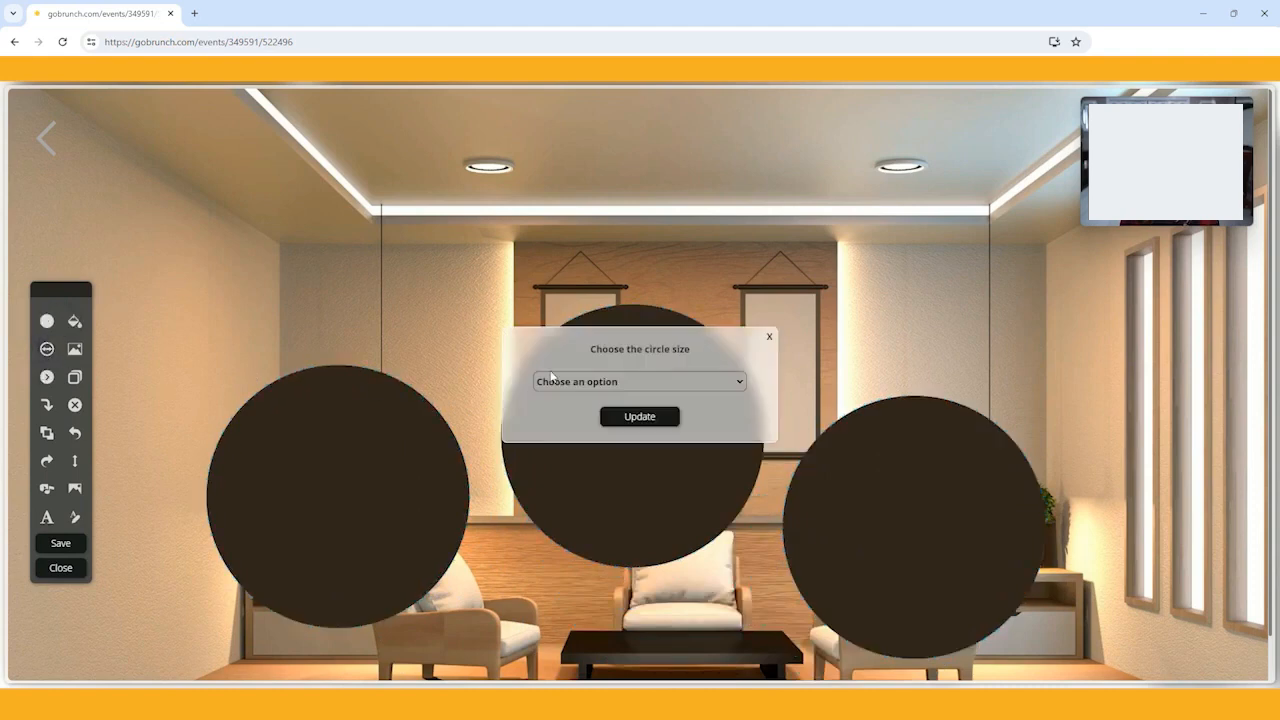
left_click(583, 383)
left_click(577, 450)
left_click(650, 420)
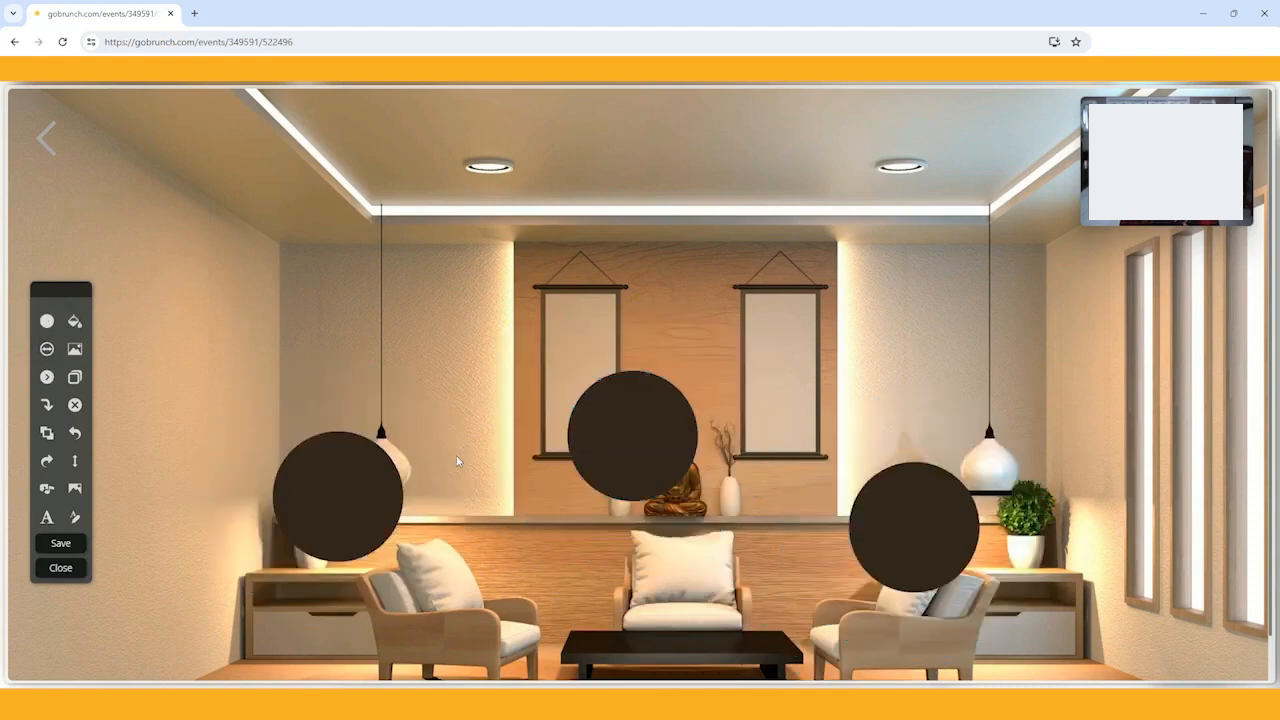
Step: Move the leftmost seat circle over the left chair and set all seat circles to Small size
left_click_drag(339, 495, 459, 543)
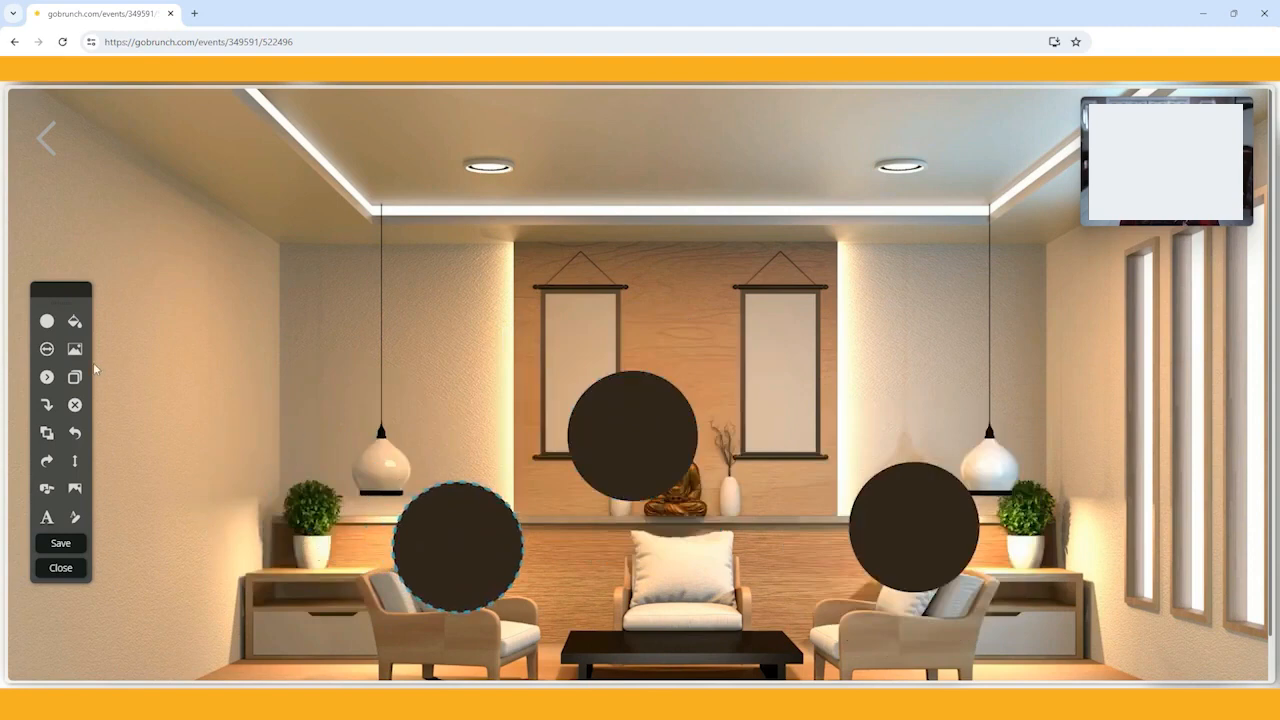
left_click(46, 349)
left_click(569, 383)
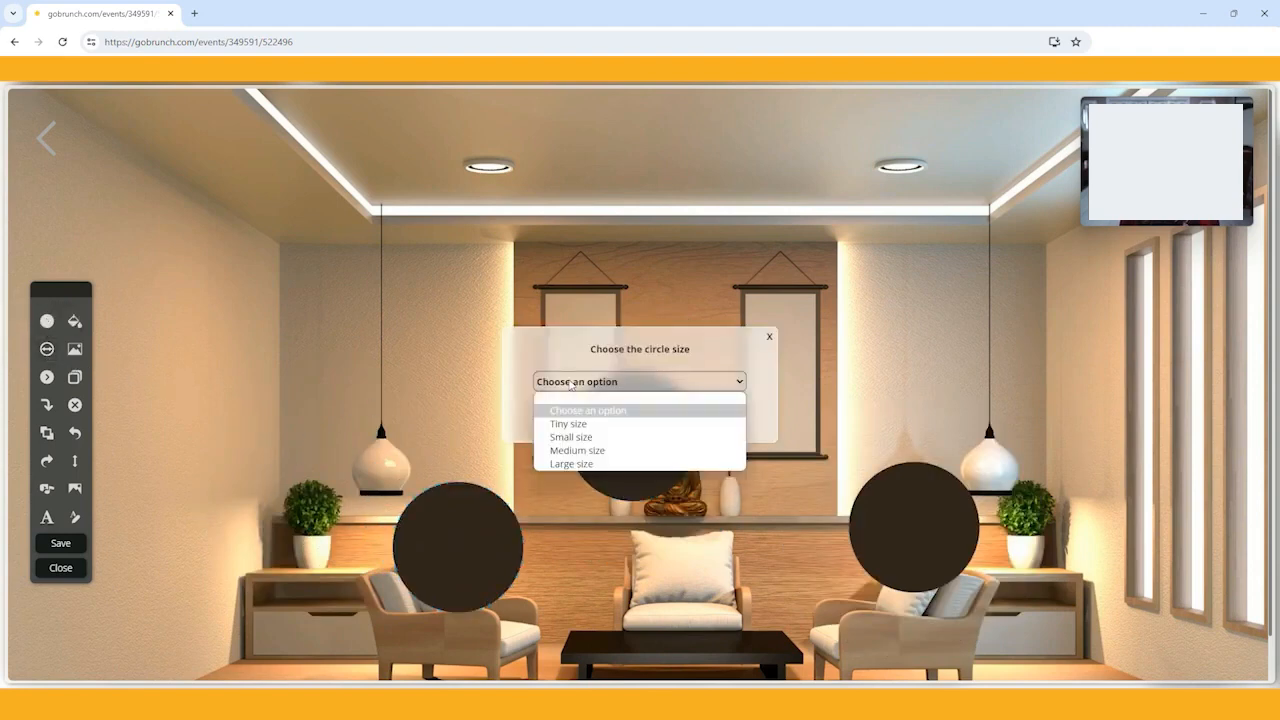
left_click(572, 436)
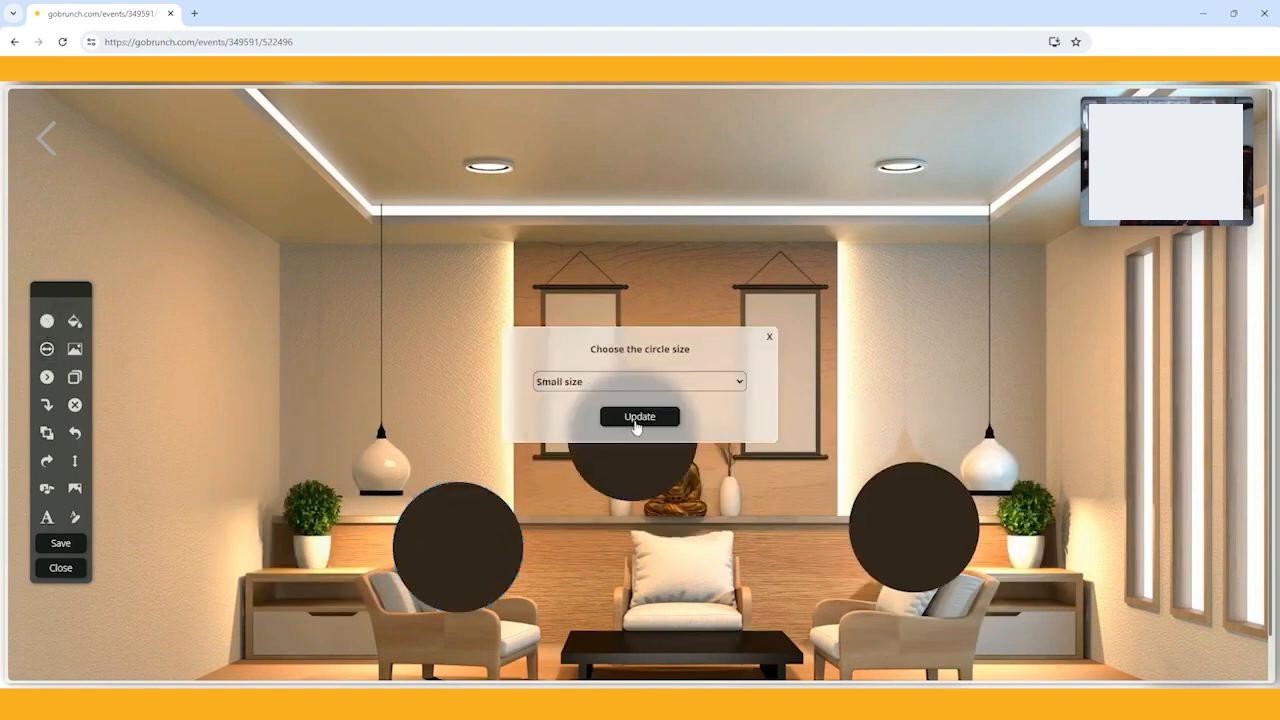
left_click(639, 416)
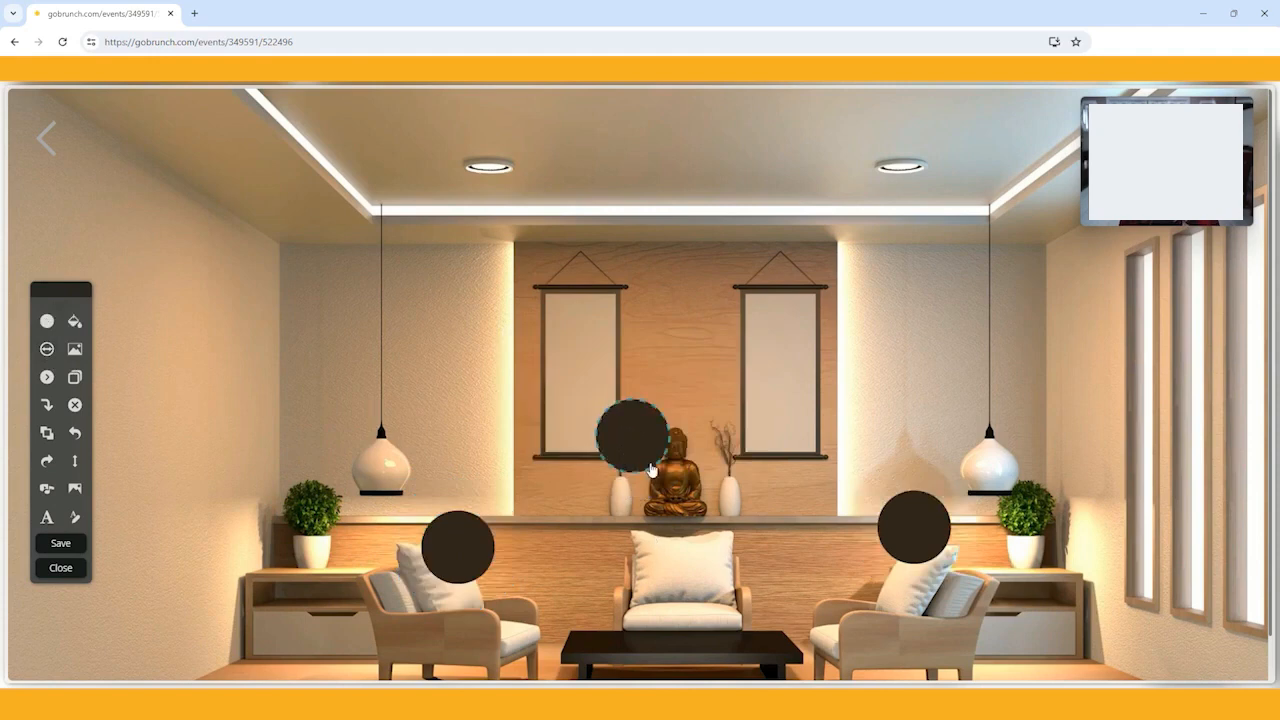
Step: Place the three small circles over their chairs' cushions and add a fourth circle between the left and middle chairs
left_click_drag(652, 468, 703, 576)
left_click_drag(463, 567, 472, 579)
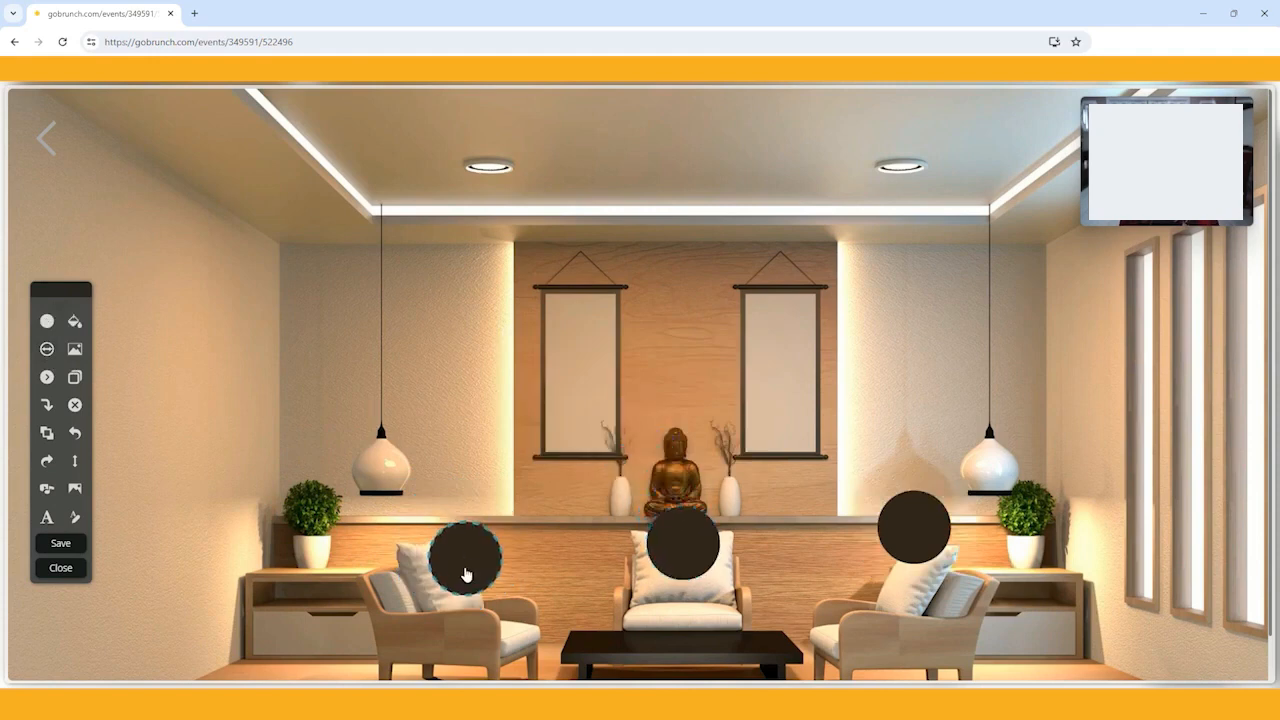
left_click_drag(930, 534, 919, 558)
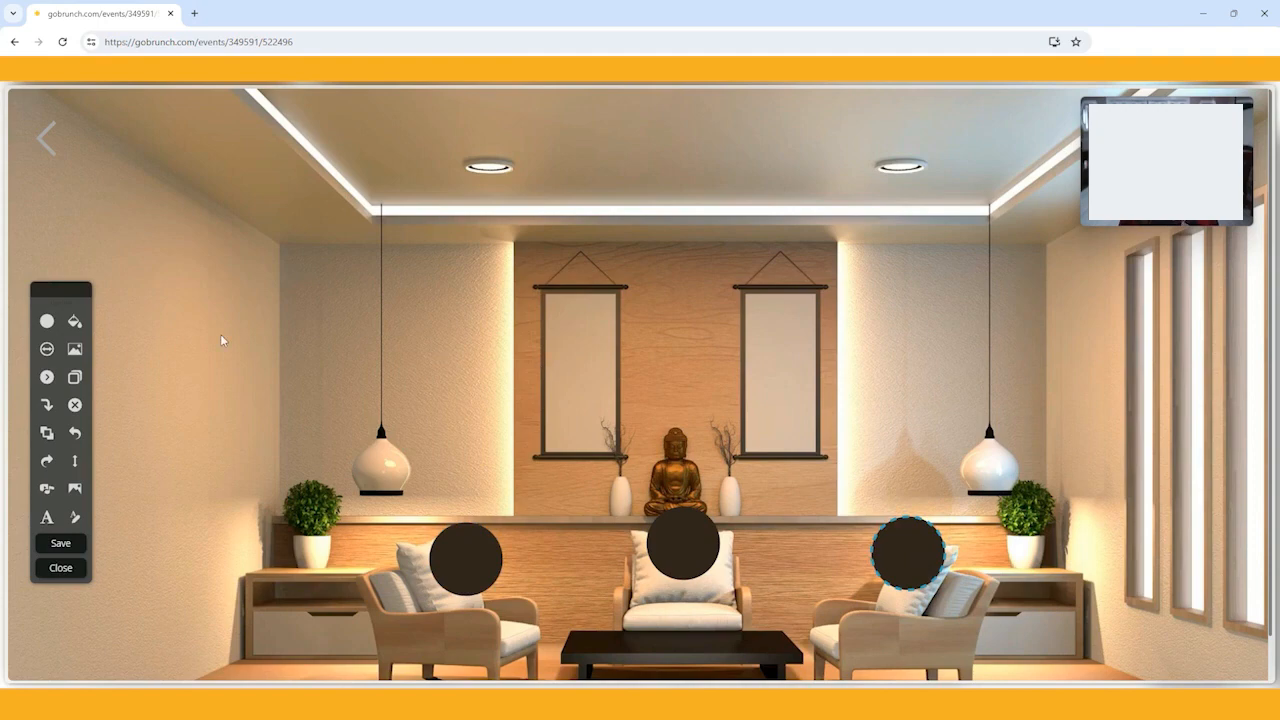
left_click(47, 321)
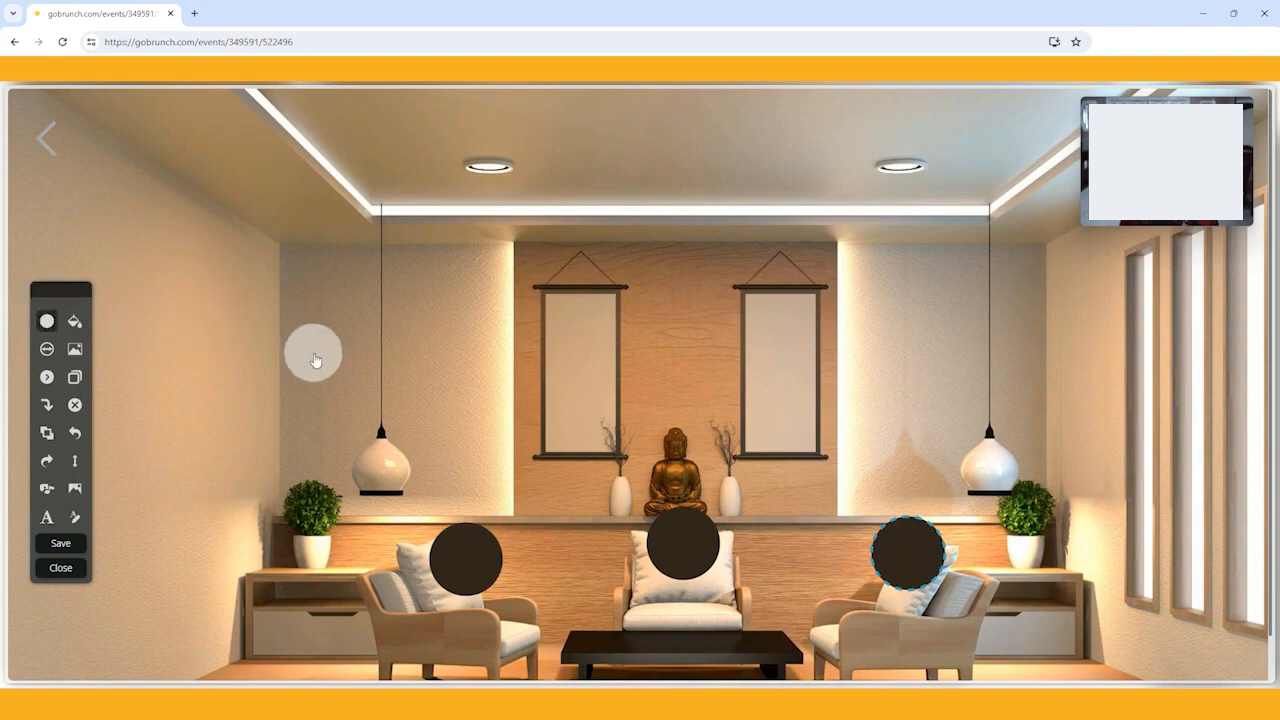
left_click(562, 540)
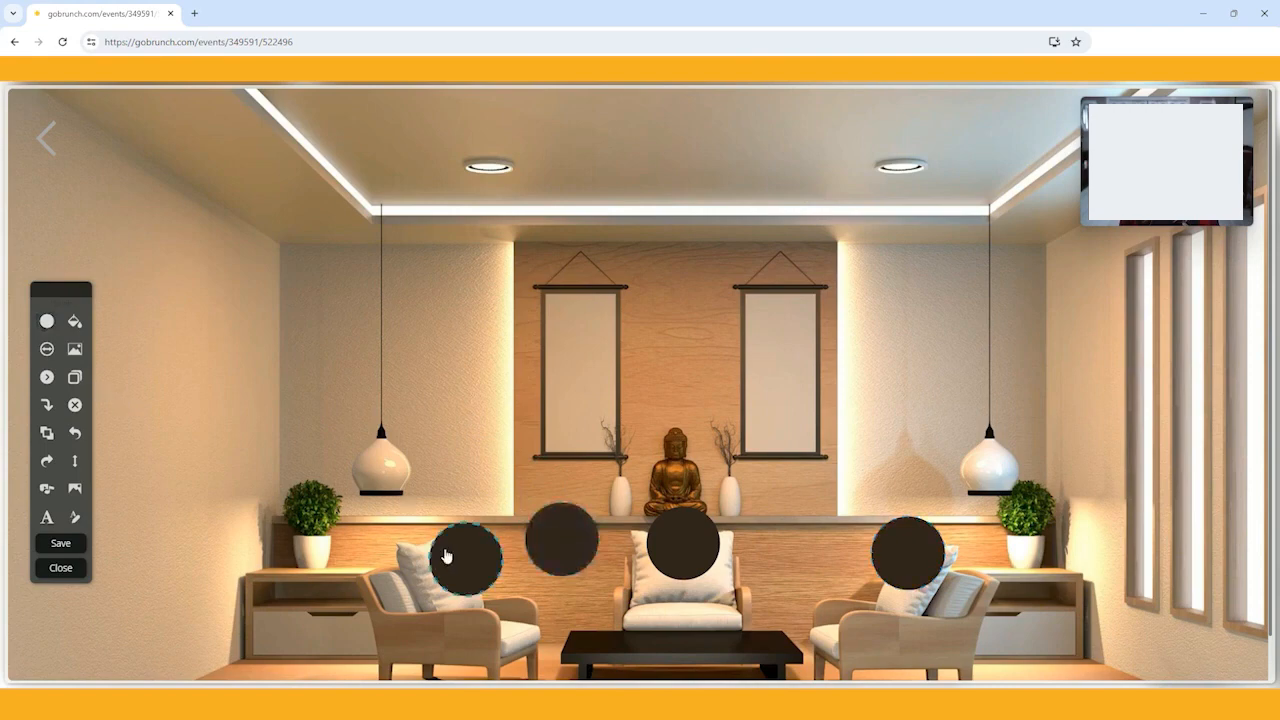
Step: Duplicate the left chair's circle and place the copy on the wall above that chair
left_click(477, 550)
left_click(74, 377)
left_click_drag(538, 613, 449, 406)
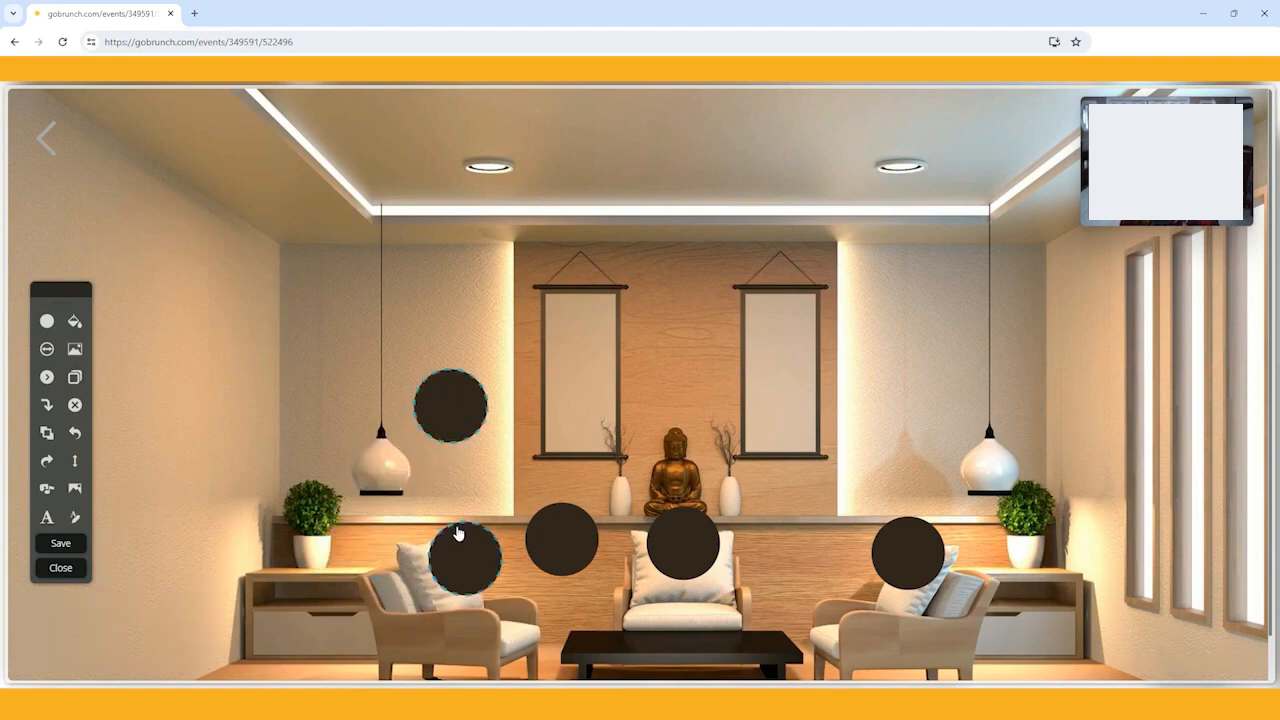
Step: Nudge the left chair's circle over the cushion and recolor it cream (RGB 254, 236, 196), sampled from the middle chair's seat
left_click_drag(457, 533, 450, 545)
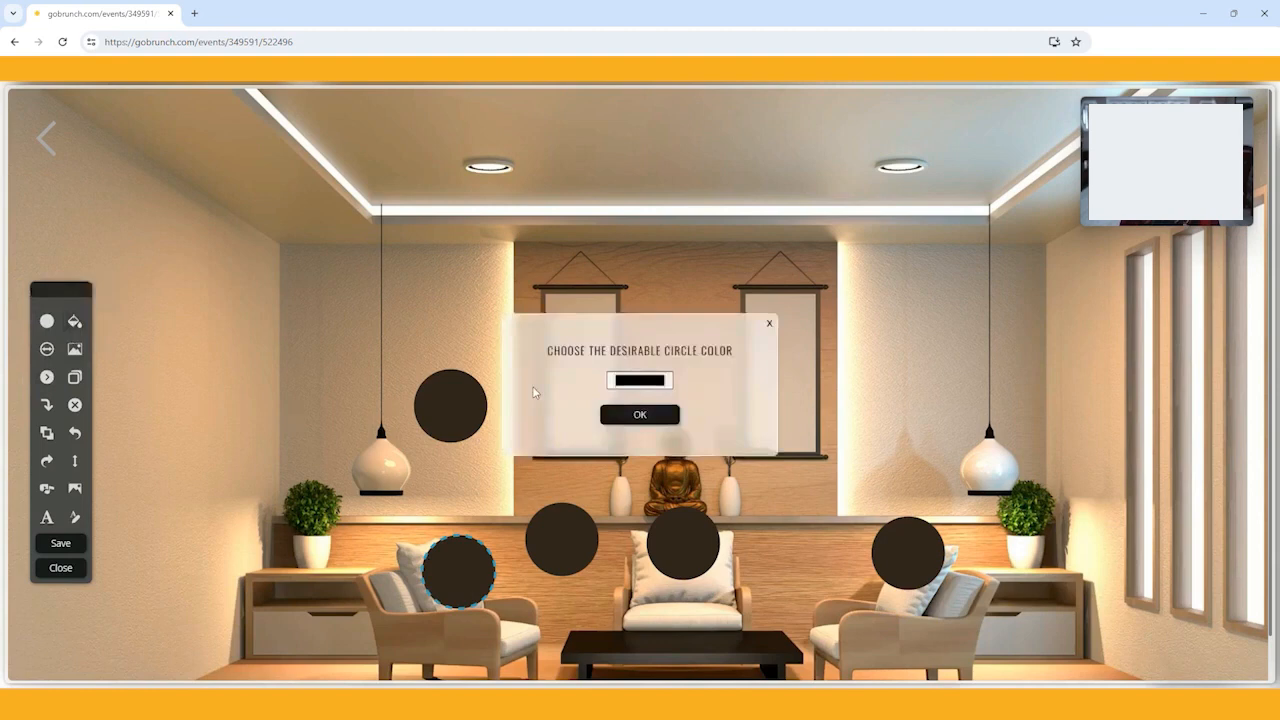
left_click(624, 381)
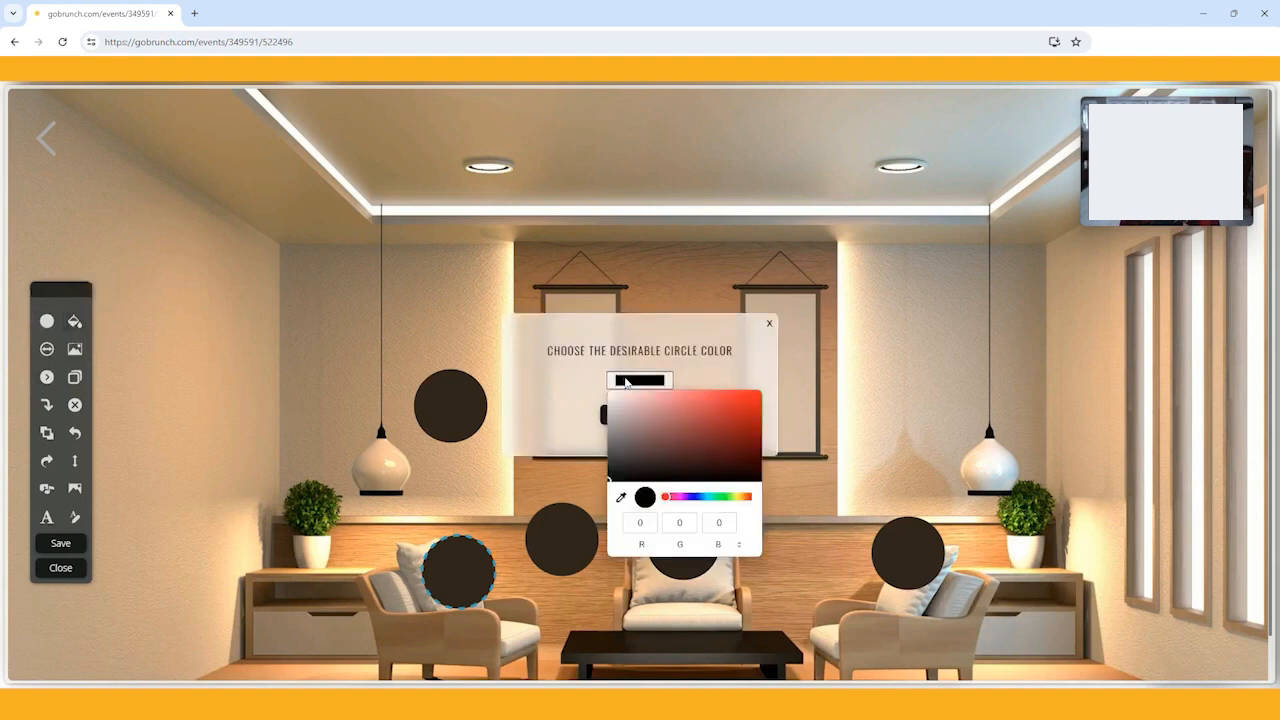
mouse_move(665, 505)
left_mouse_down()
mouse_move(728, 505)
mouse_move(684, 503)
left_mouse_up()
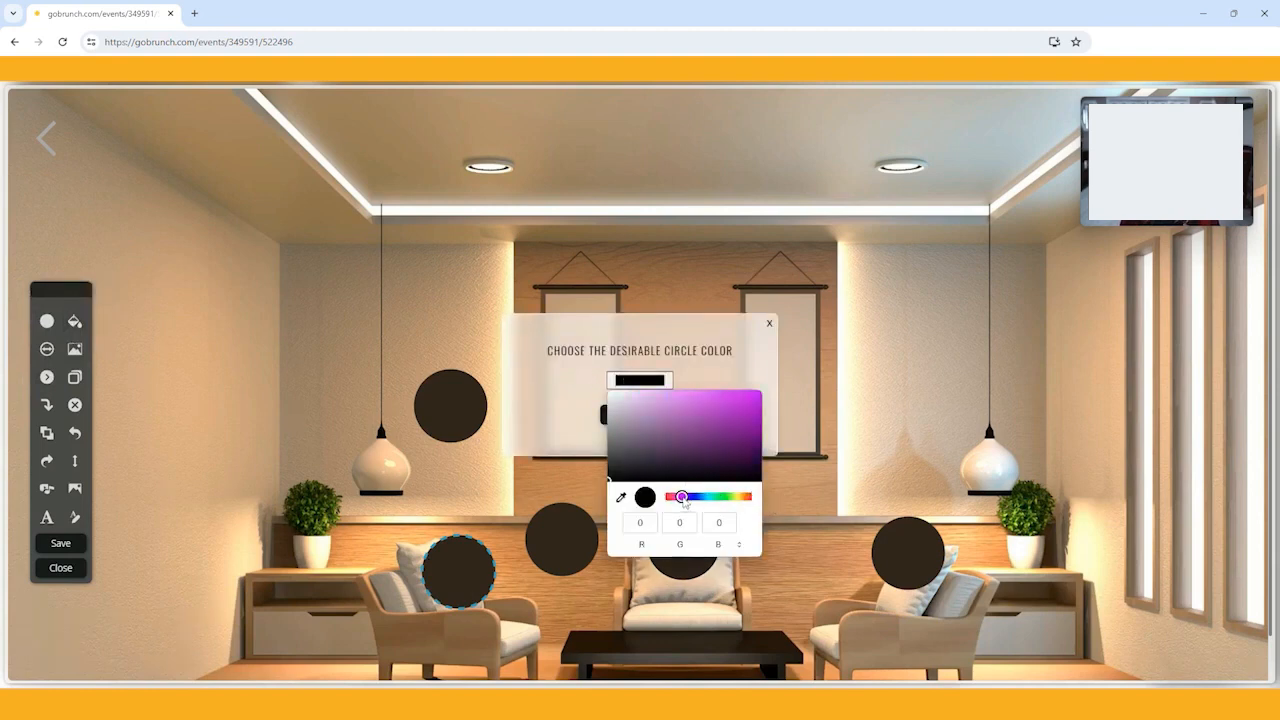
left_click(621, 498)
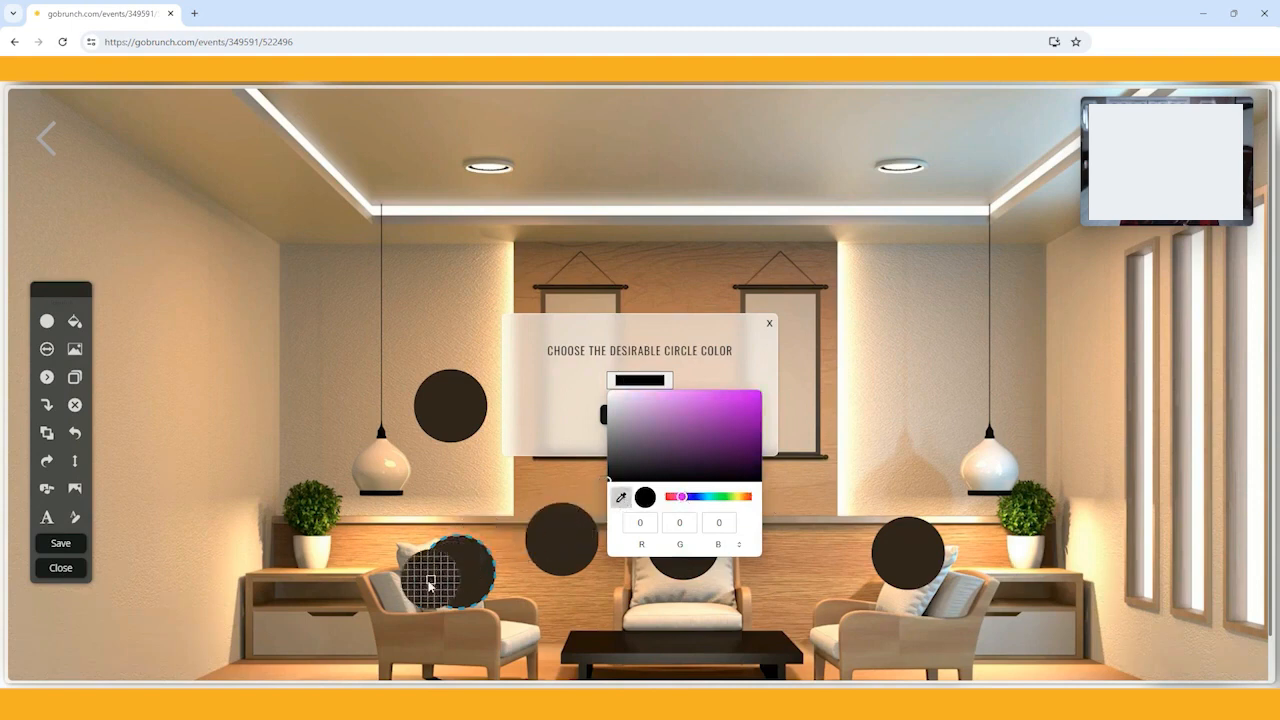
left_click(680, 613)
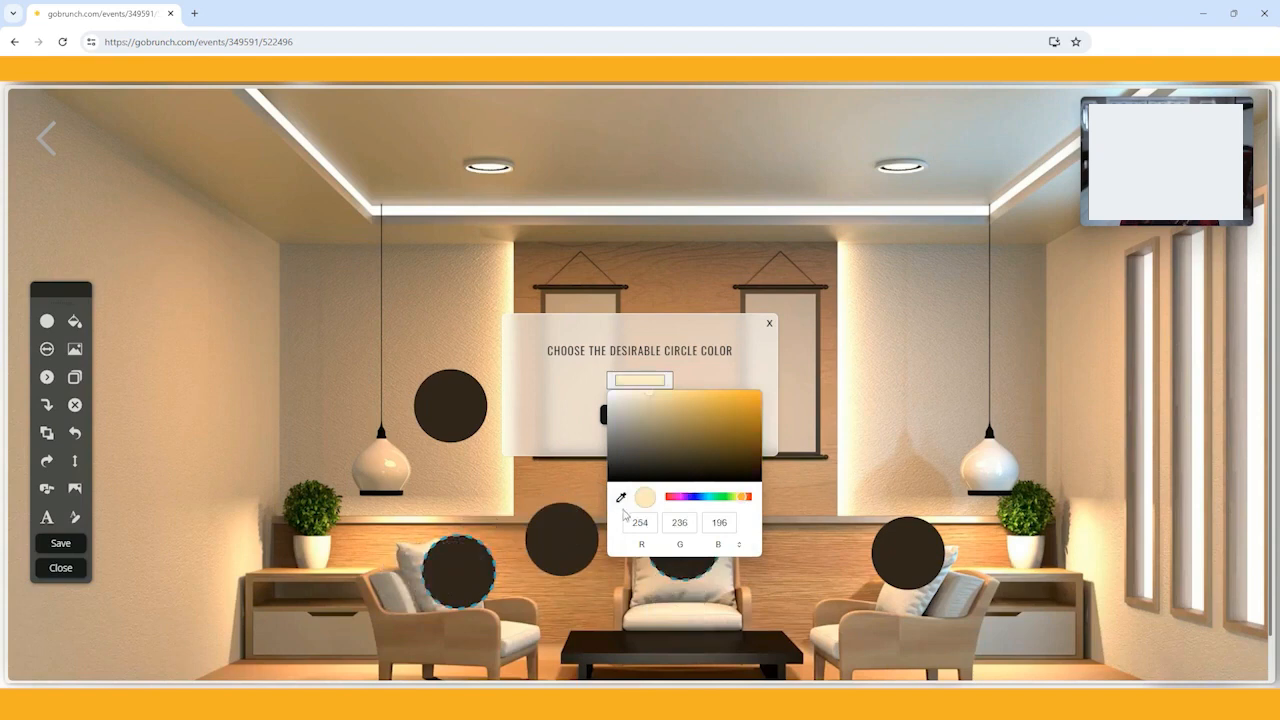
left_click(606, 416)
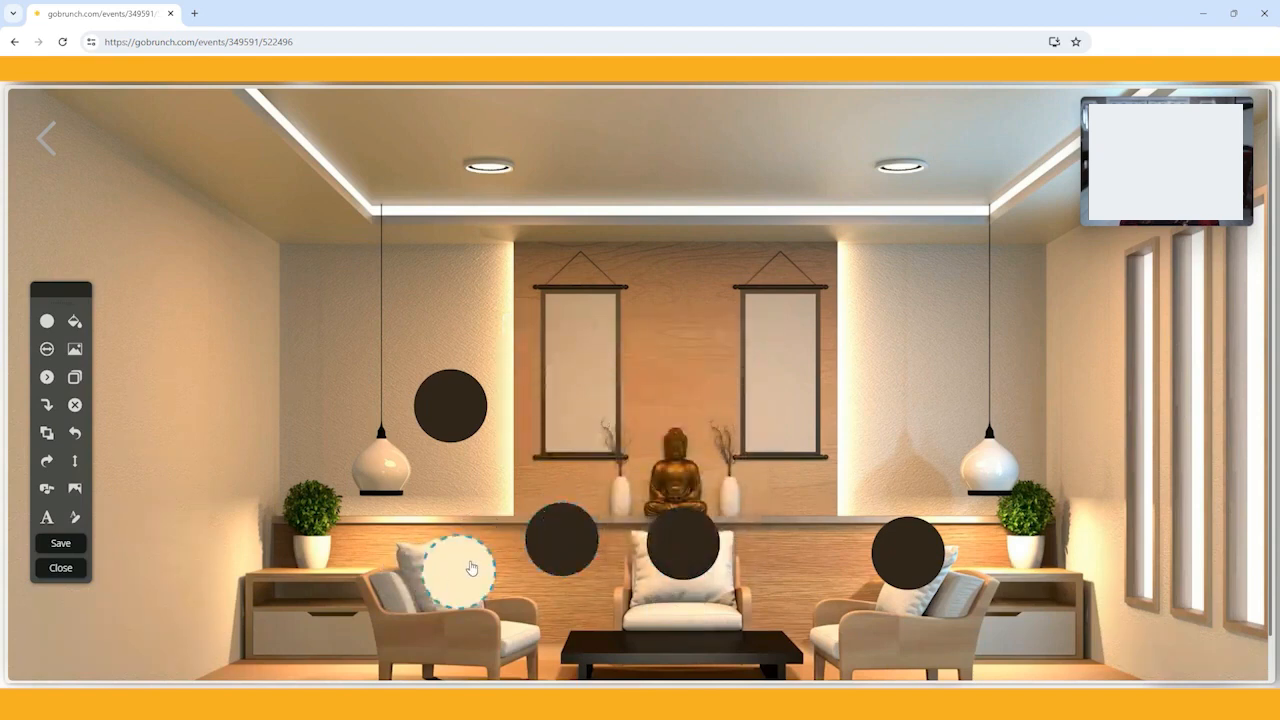
Step: Recolor the circle between the left and middle chairs with the brown sampled from the wood panel just below it
left_click(410, 575)
left_click(553, 548)
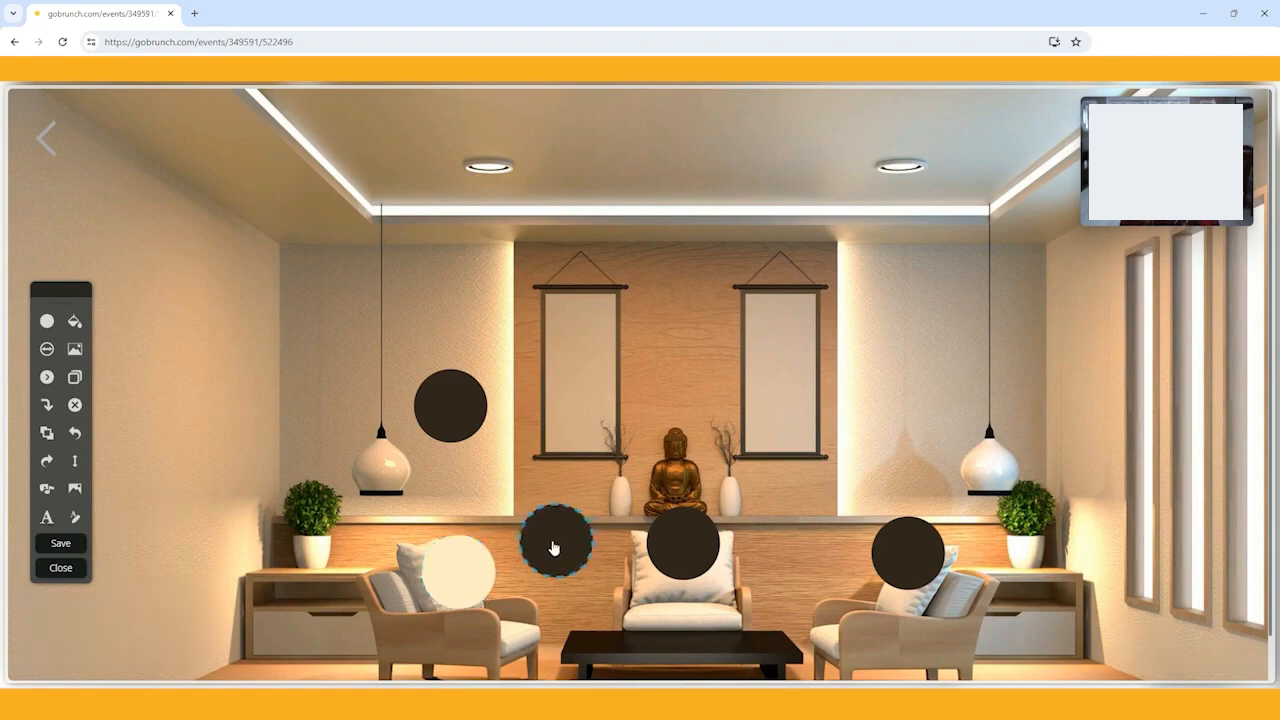
left_click(74, 321)
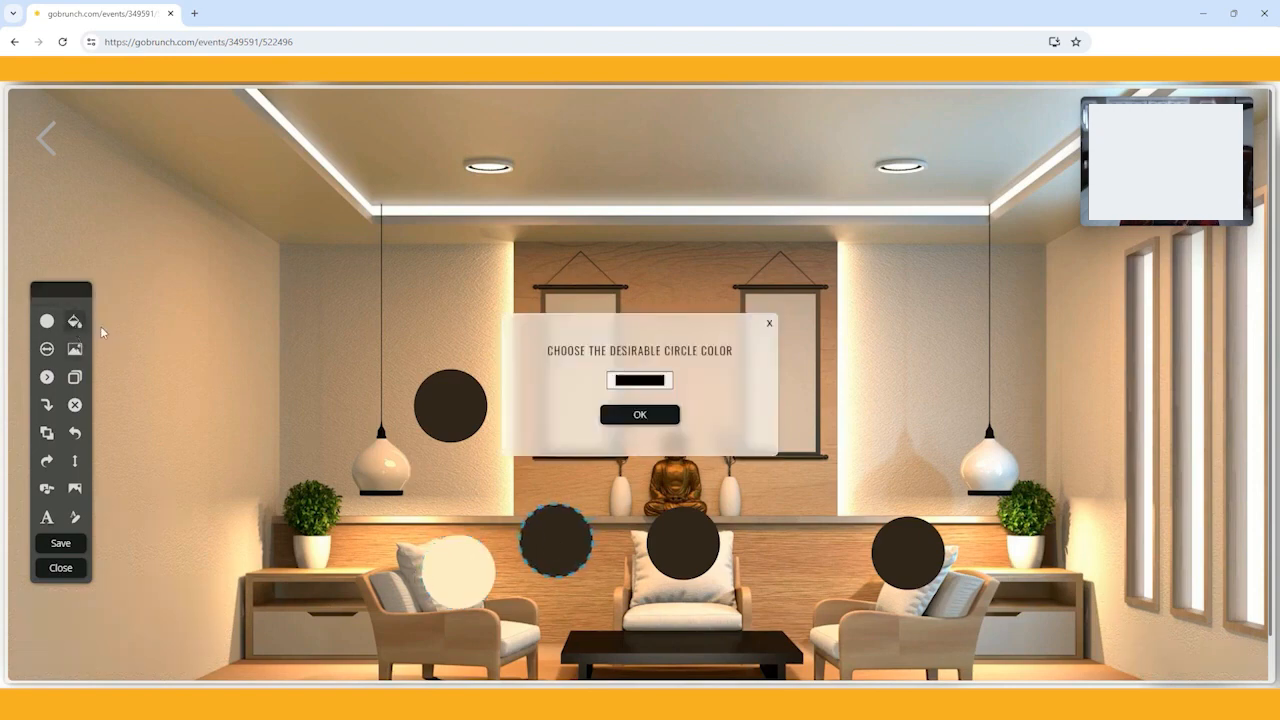
left_click(627, 381)
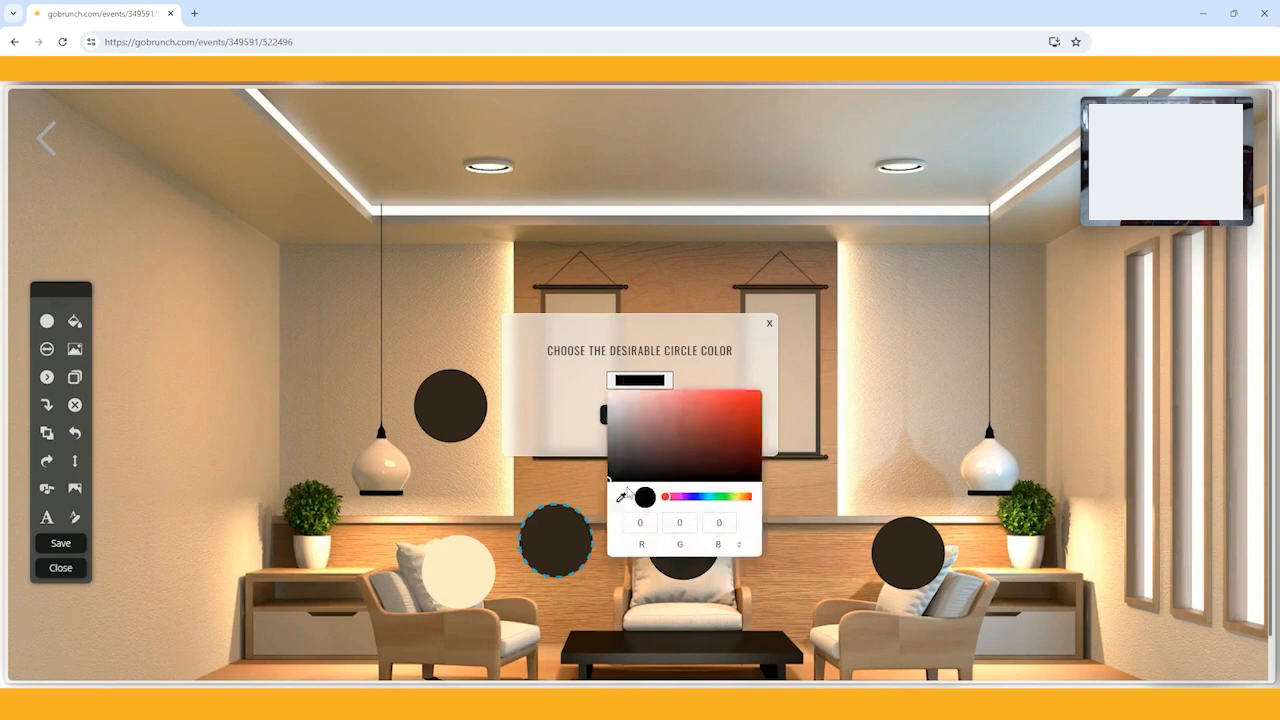
left_click(621, 498)
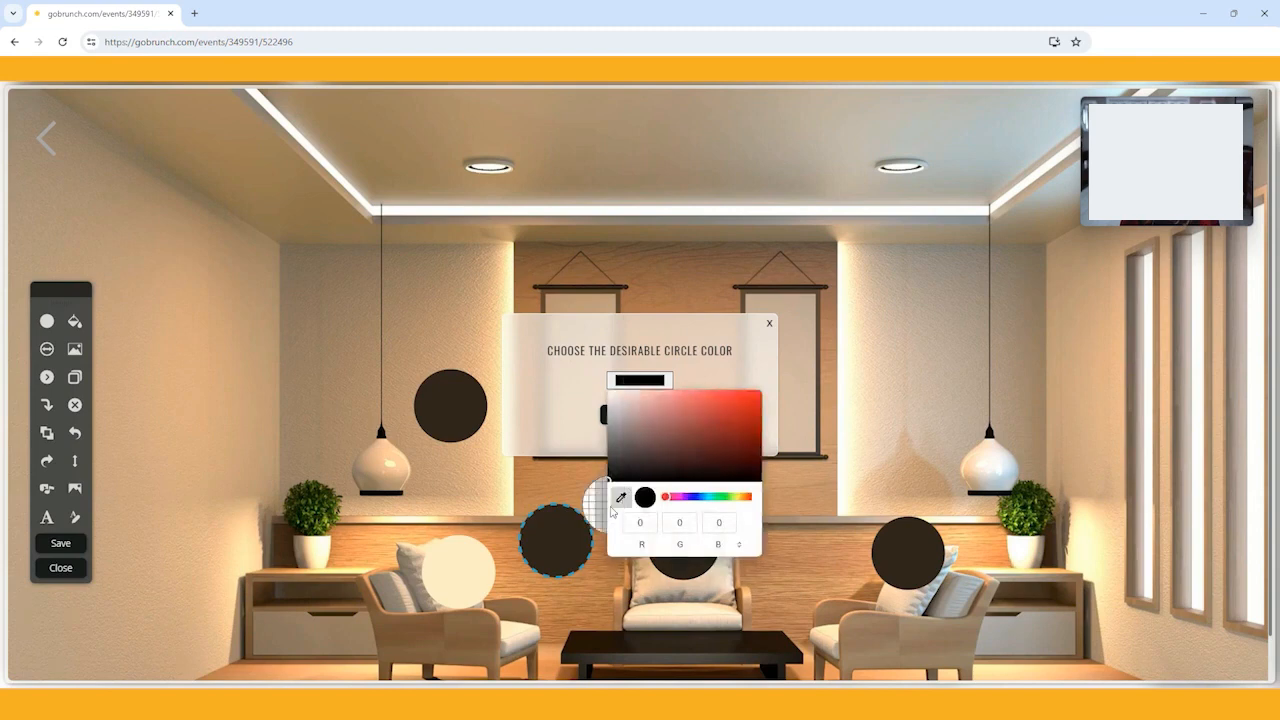
left_click(573, 580)
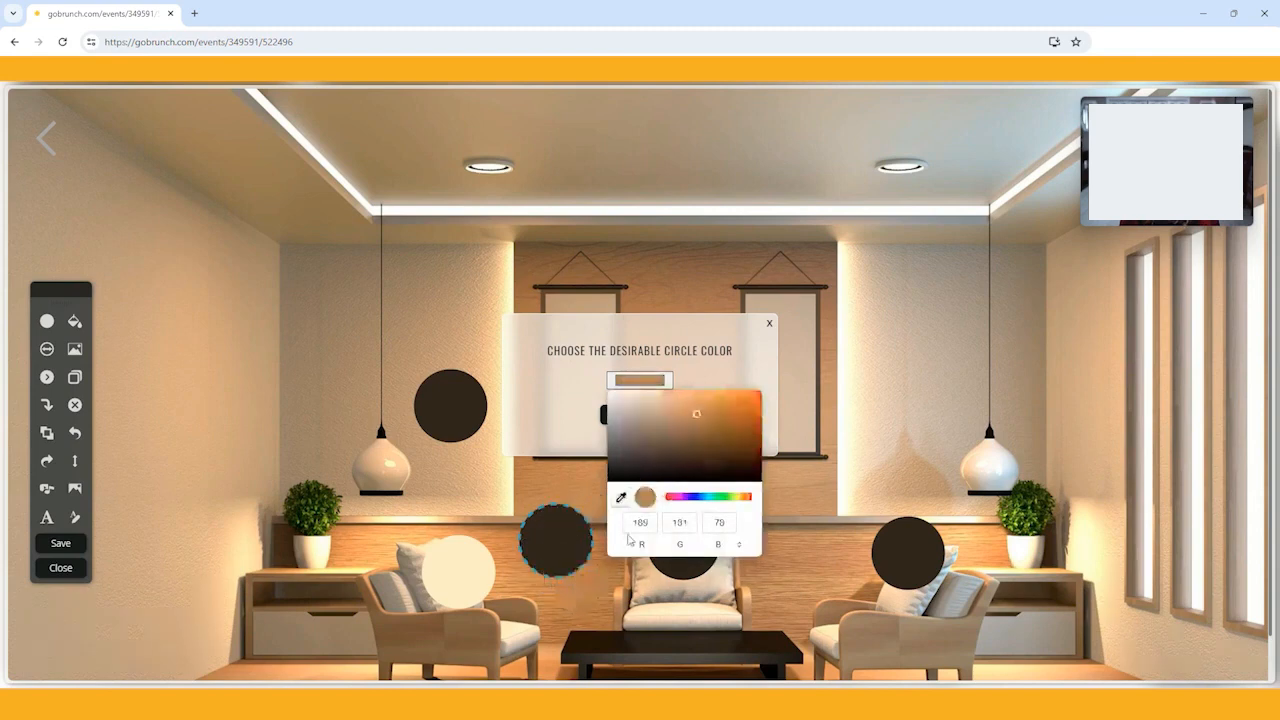
left_click(601, 416)
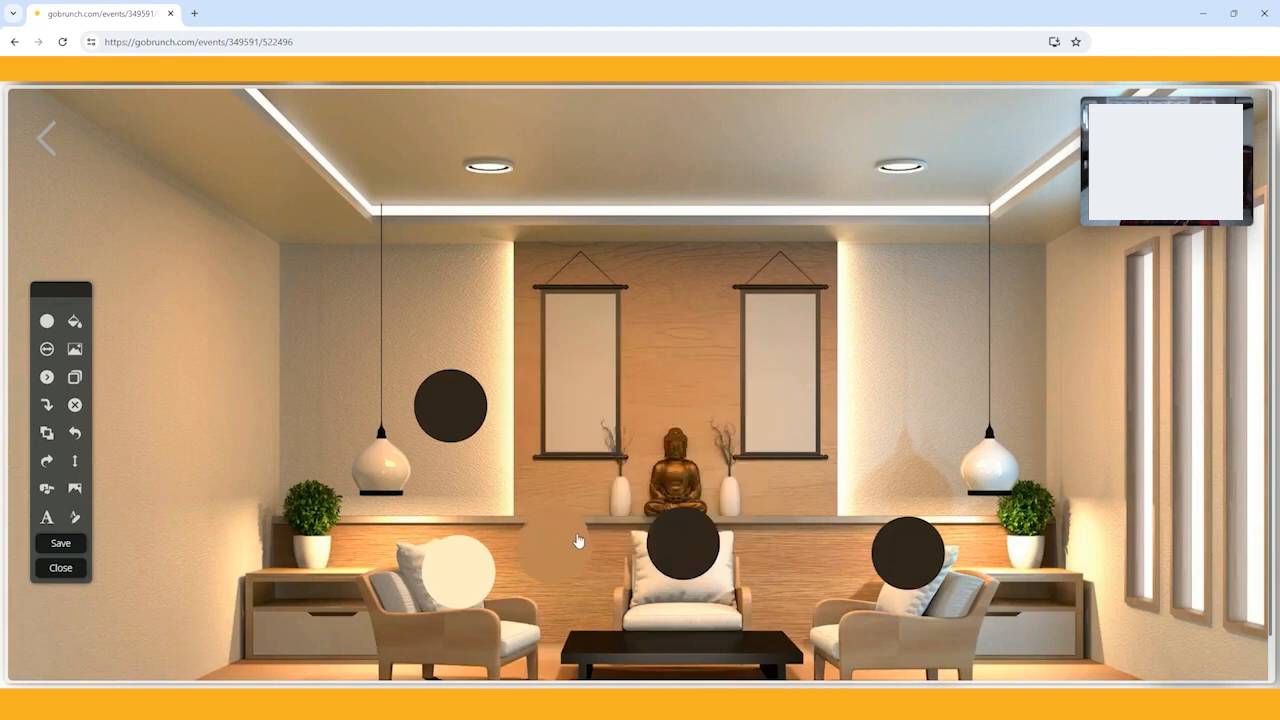
Step: Delete the three remaining dark circles: on the middle chair, on the wall and on the right chair
left_click(695, 555)
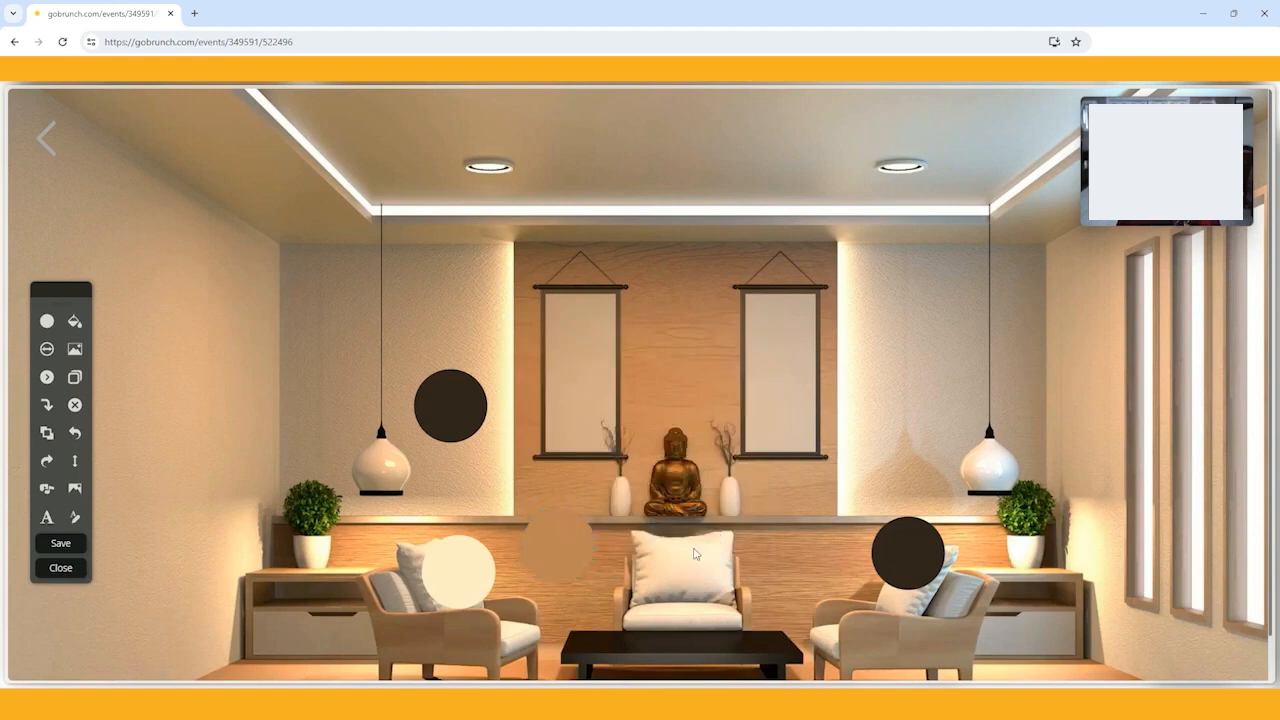
left_click(474, 420)
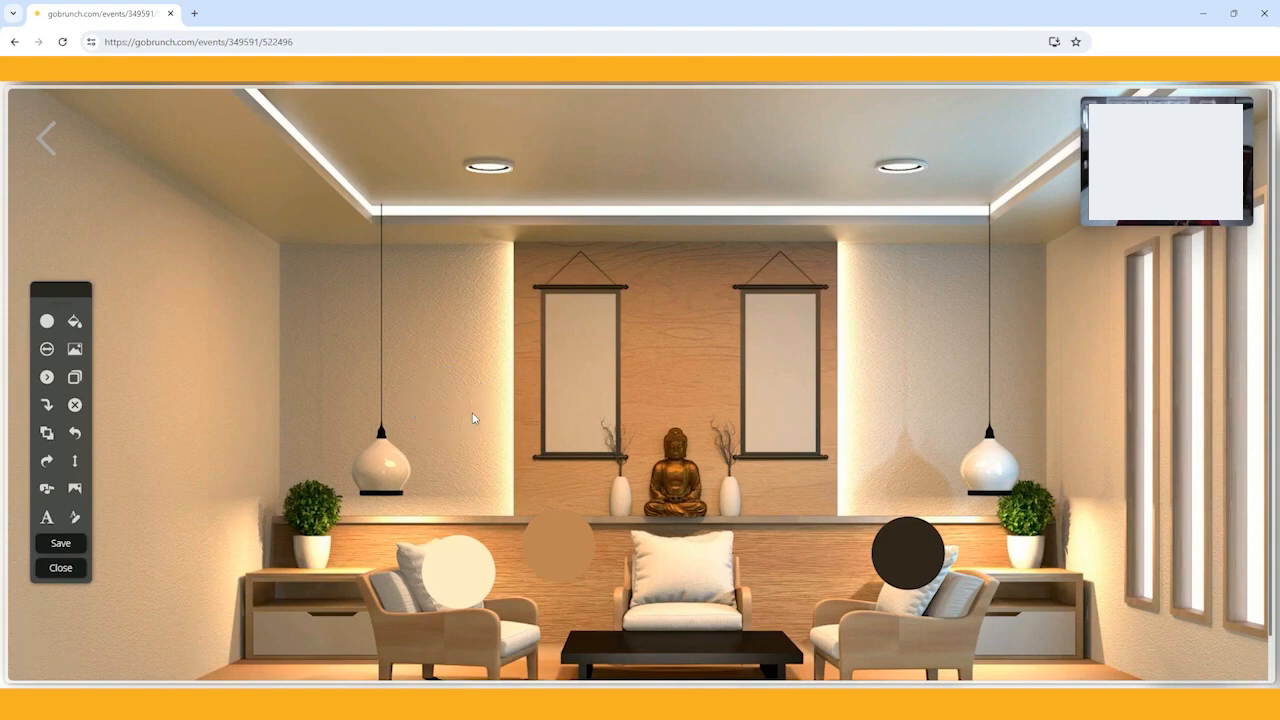
left_click(915, 557)
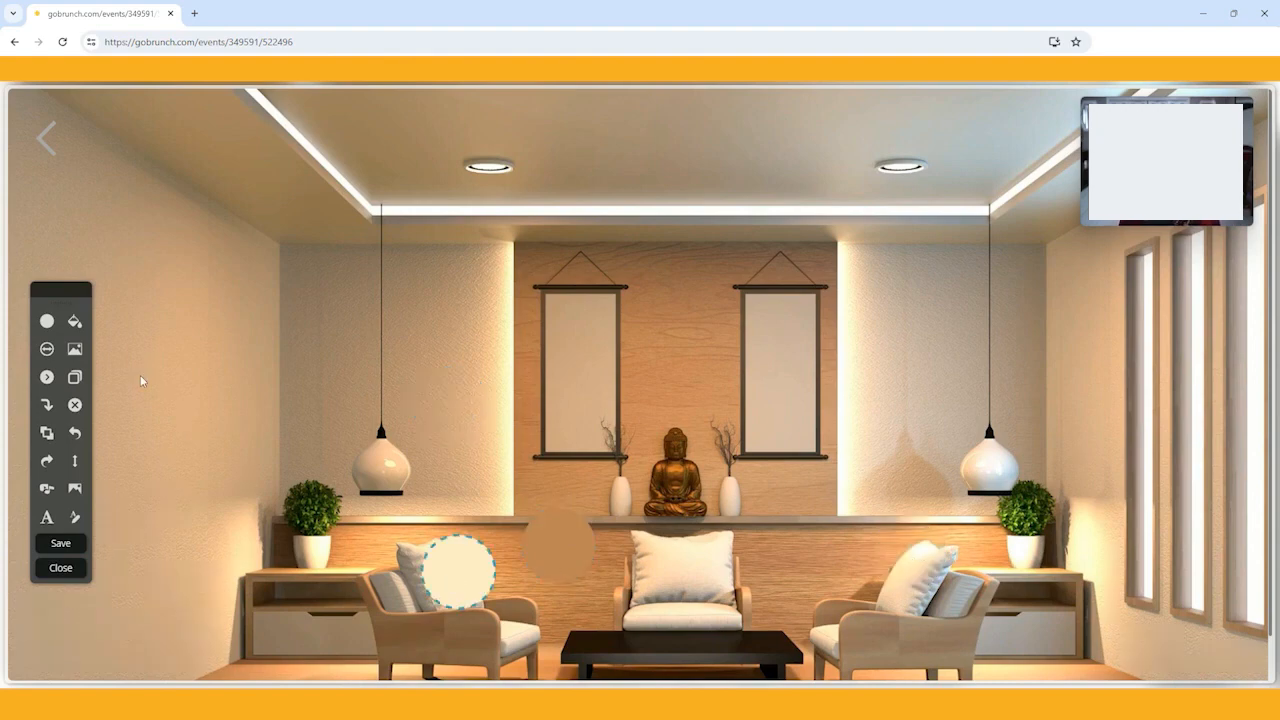
Step: Duplicate the cream circle twice, placing the copies on the middle and right chairs
left_click(74, 377)
left_click_drag(466, 622, 645, 572)
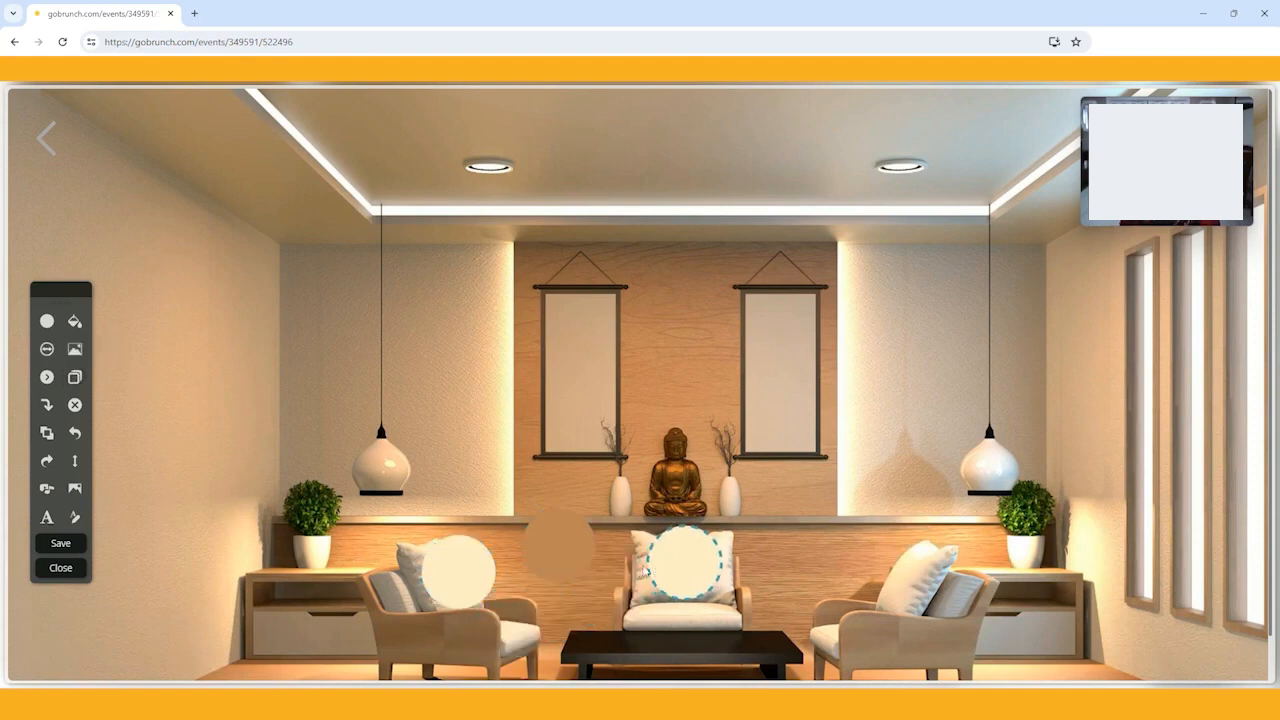
left_click(74, 377)
left_click_drag(712, 595, 916, 579)
Step: Duplicate the brown circle, place the copy between the middle and right chairs, and nudge the original slightly outward
left_click(541, 560)
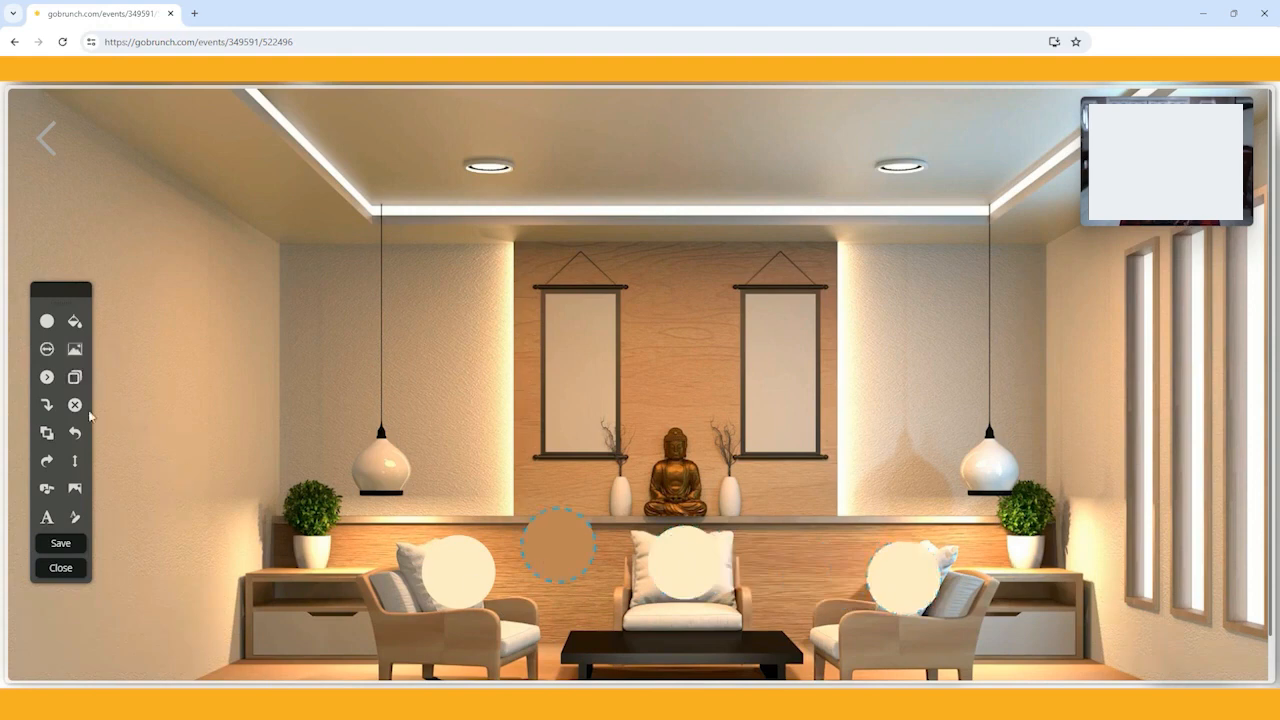
left_click(74, 377)
left_click_drag(598, 590, 800, 533)
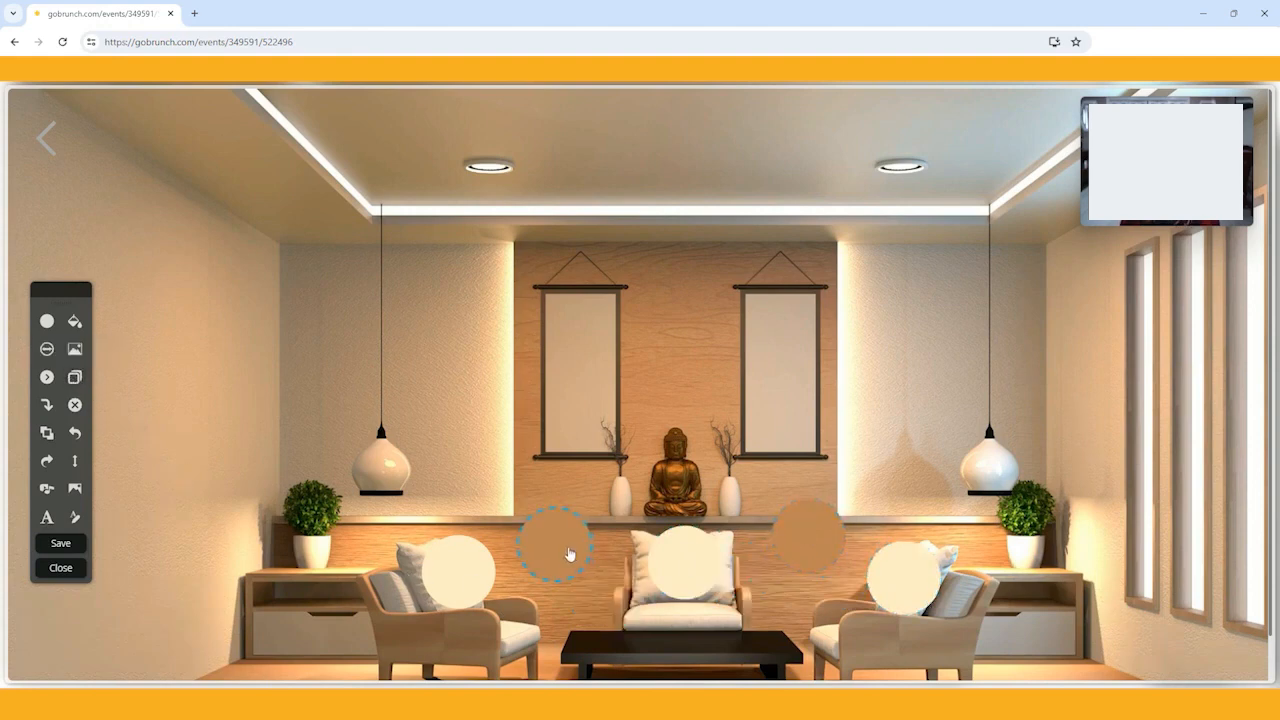
left_click_drag(569, 554, 560, 552)
Step: Upload the Nikon camera picture from the Desktop folder into the room layout
scroll(1275, 373, "down", 1)
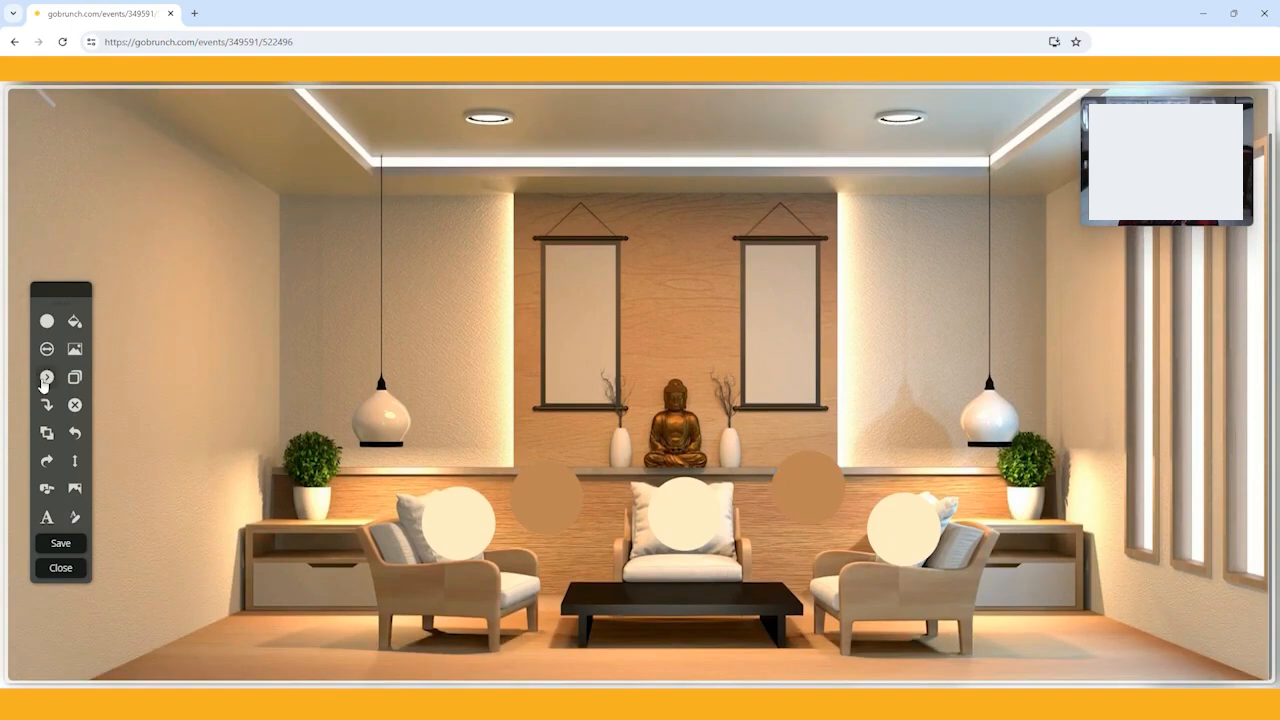
left_click(76, 350)
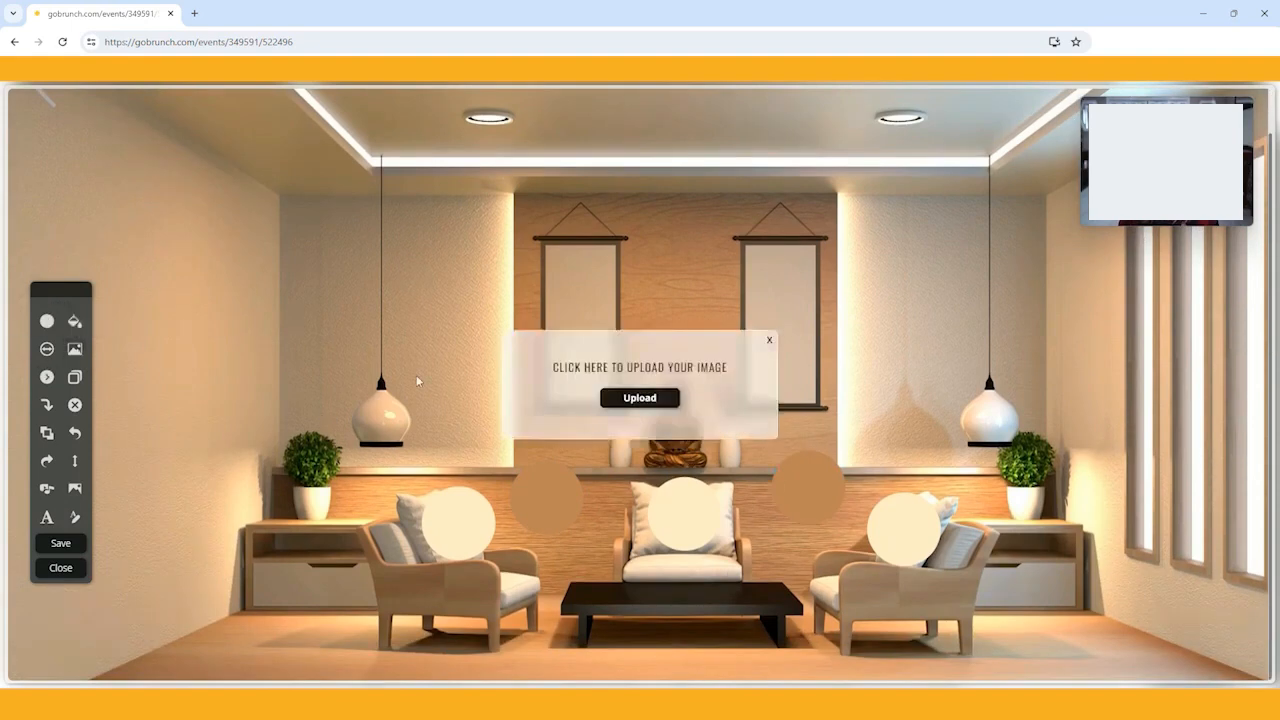
left_click(638, 398)
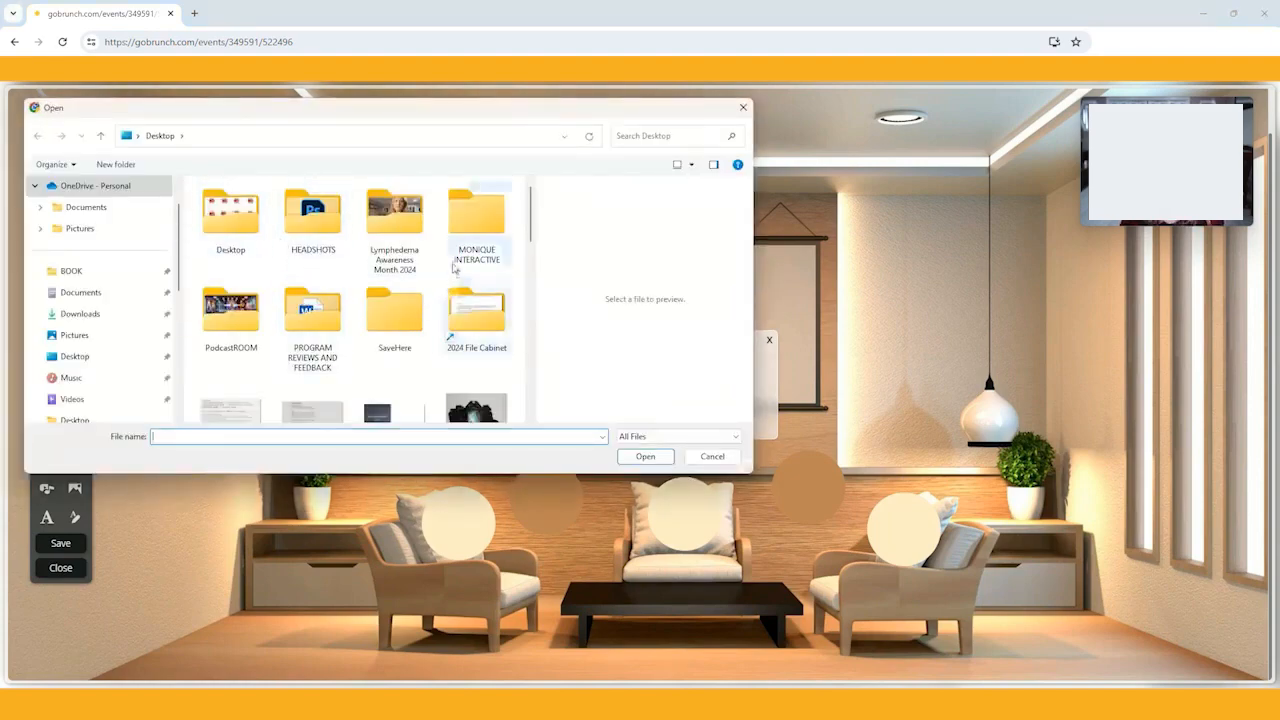
scroll(535, 249, "down", 2)
scroll(535, 249, "down", 1)
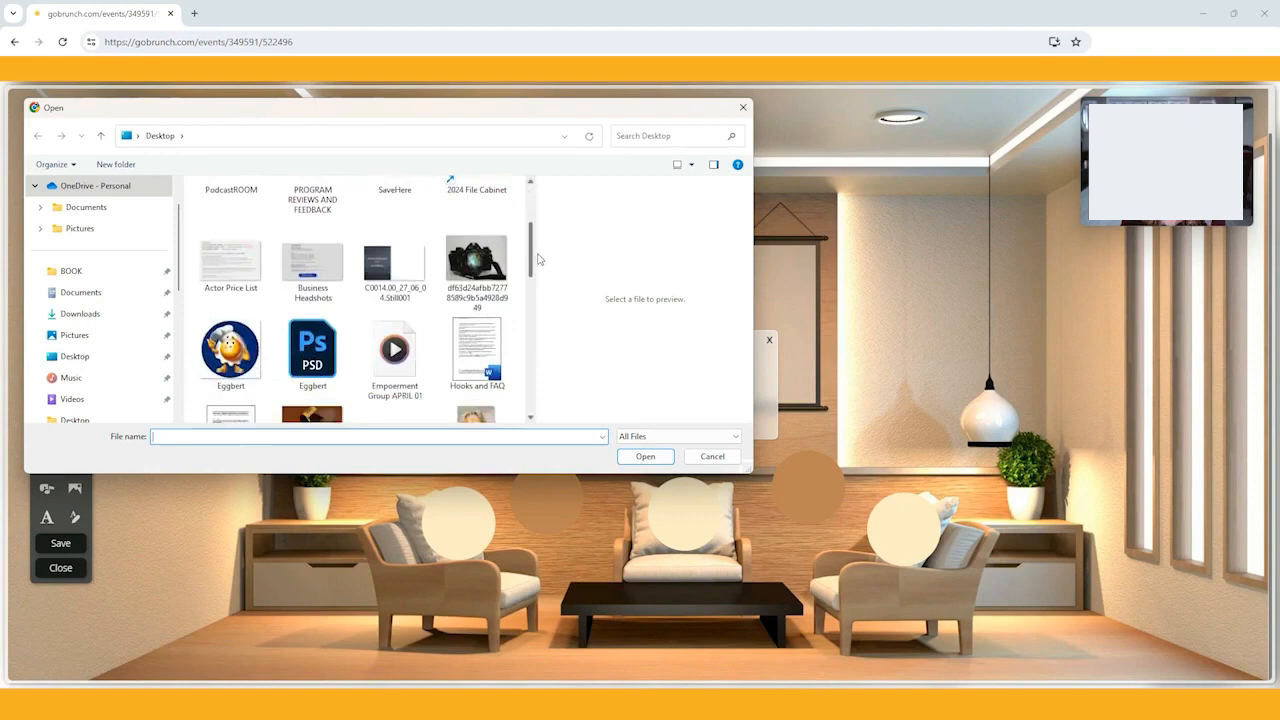
left_click(476, 265)
left_click(628, 458)
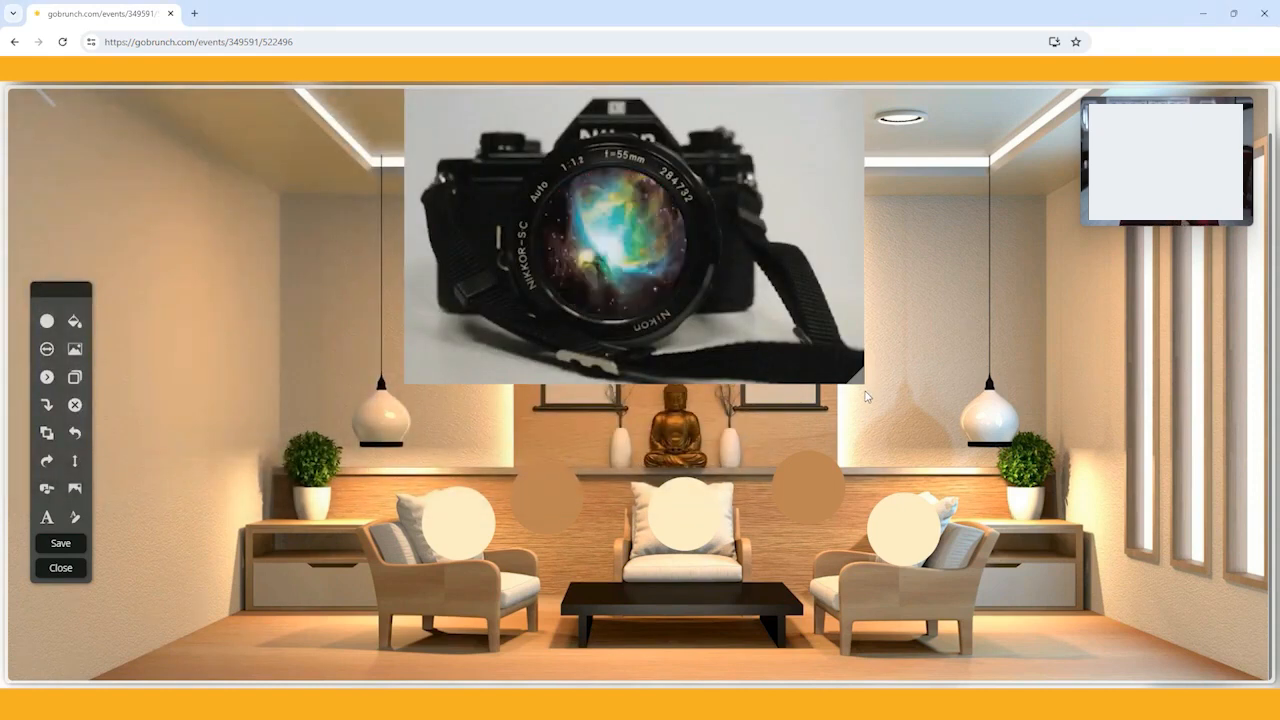
Step: Shrink the camera image to a small thumbnail and place it on the ledge behind the left chair
left_click_drag(757, 326, 763, 345)
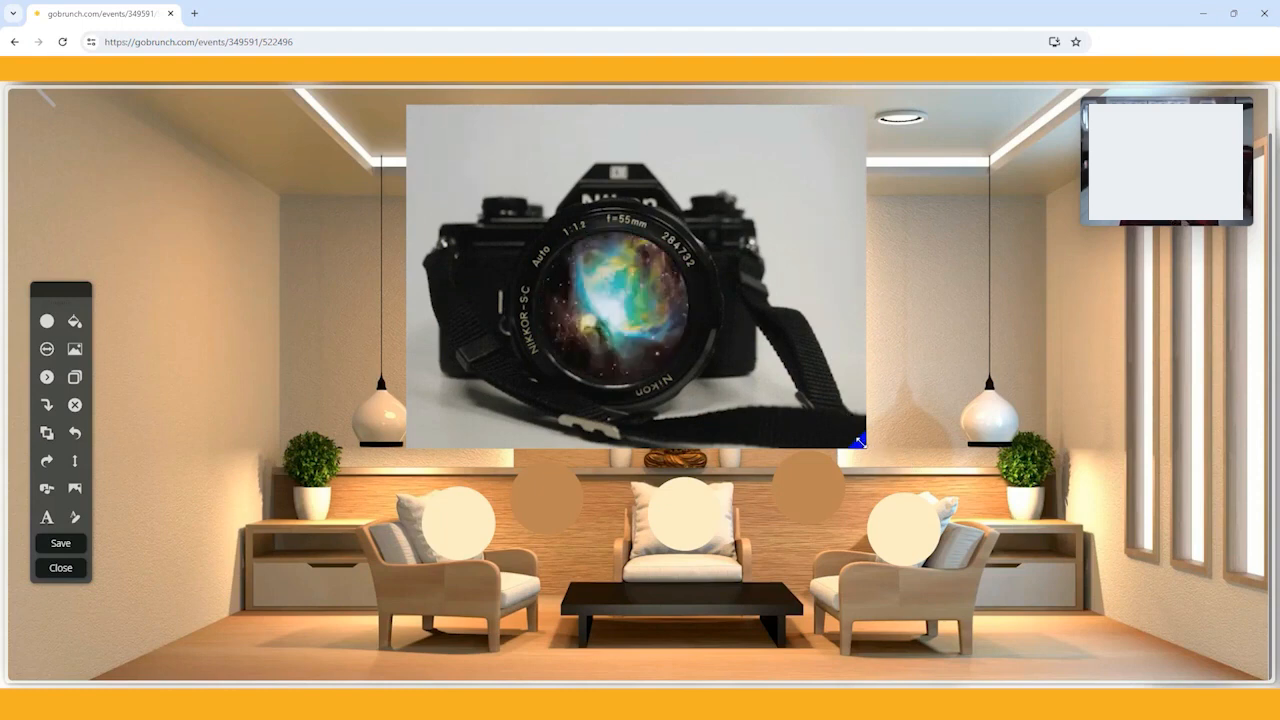
left_click_drag(859, 440, 469, 171)
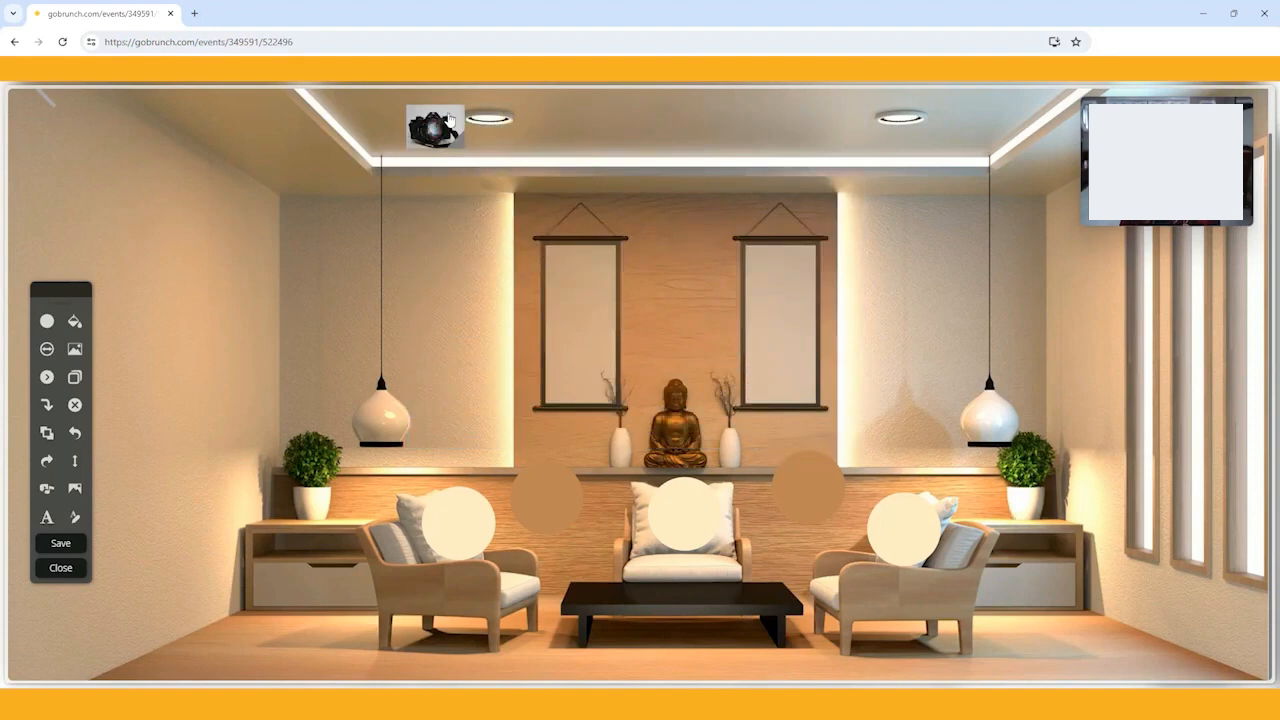
left_click_drag(450, 122, 488, 438)
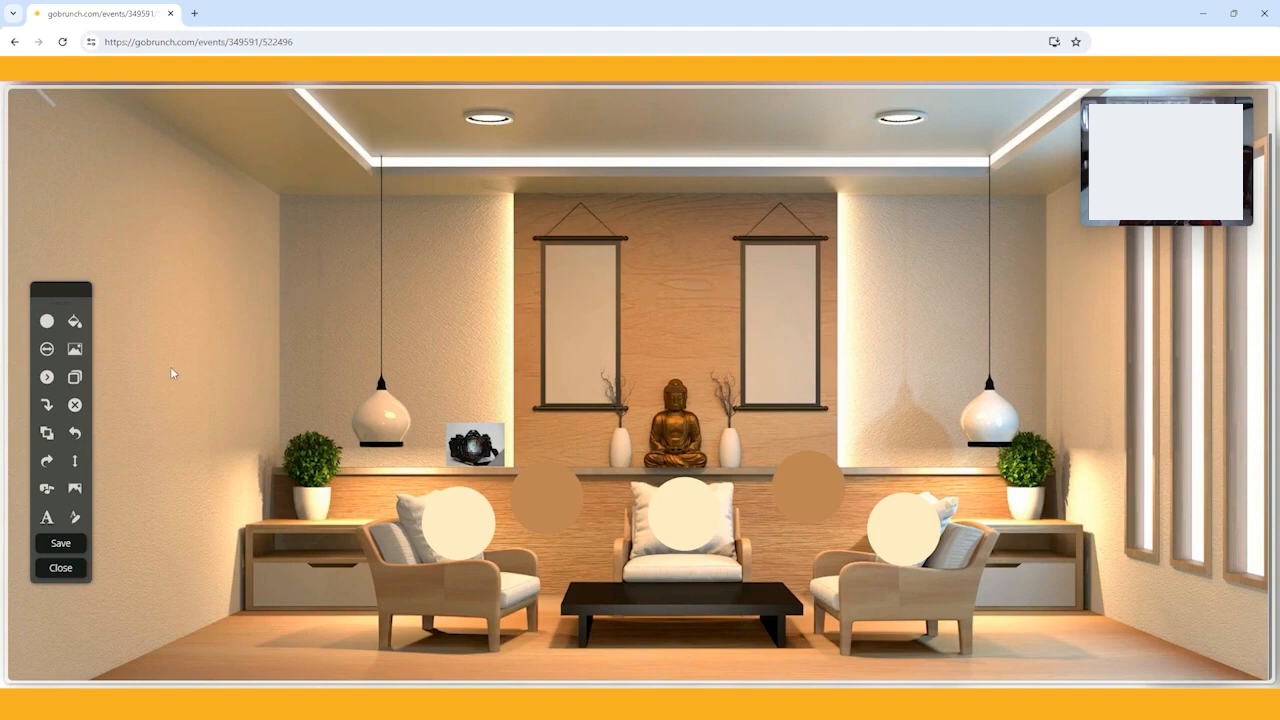
Step: Save the customized room layout and collapse the chat box
left_click(62, 543)
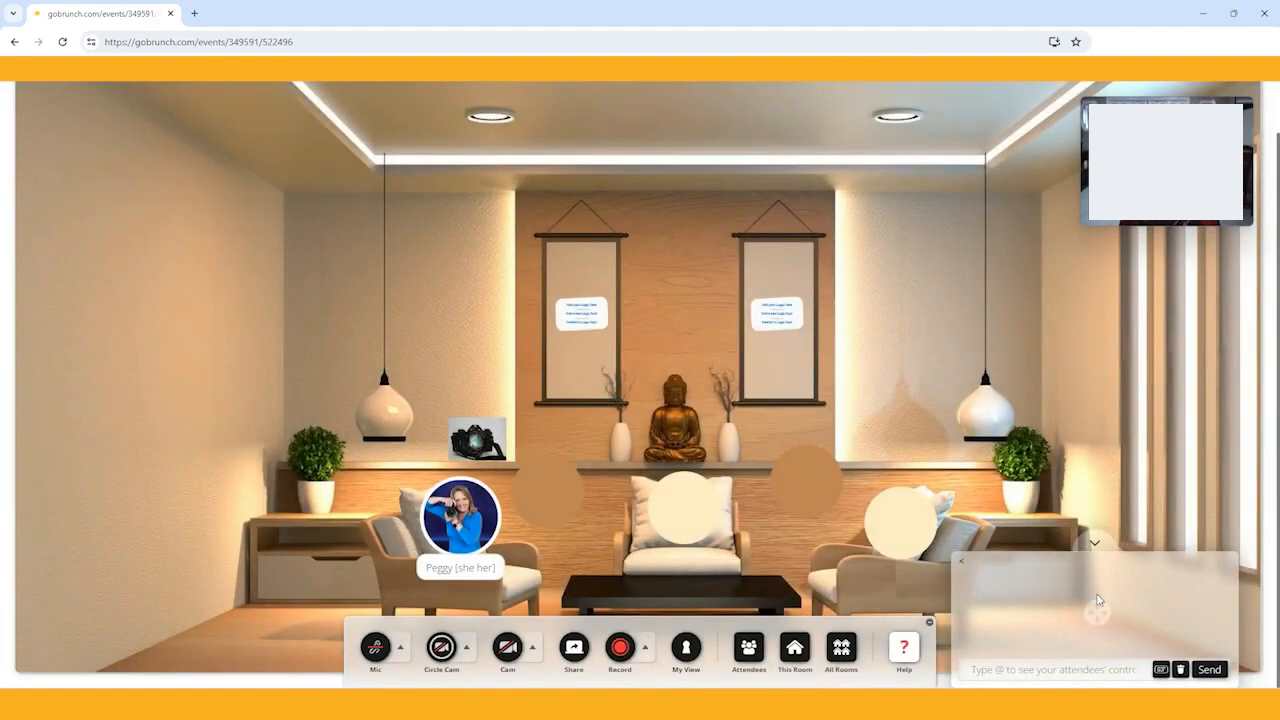
left_click(1095, 542)
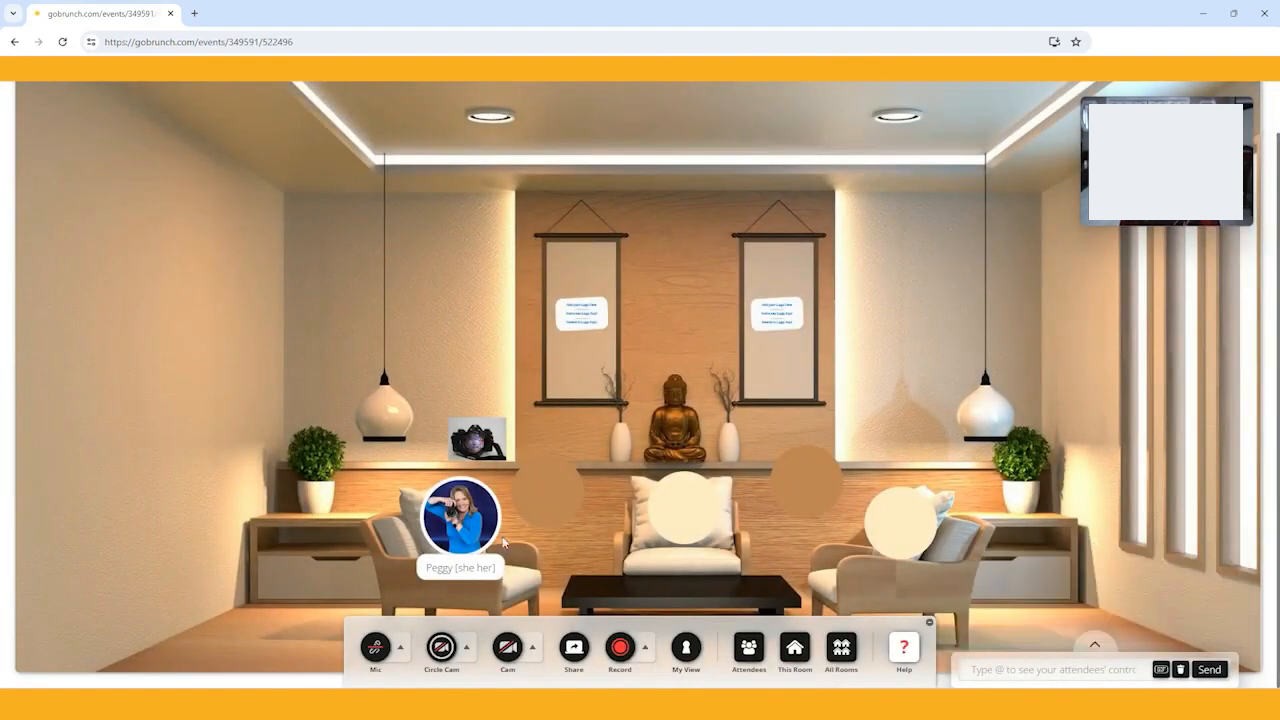
Step: Preview the camera image enlarged and close it, and examine the add and remove options on the hanging wall banners
left_click(478, 442)
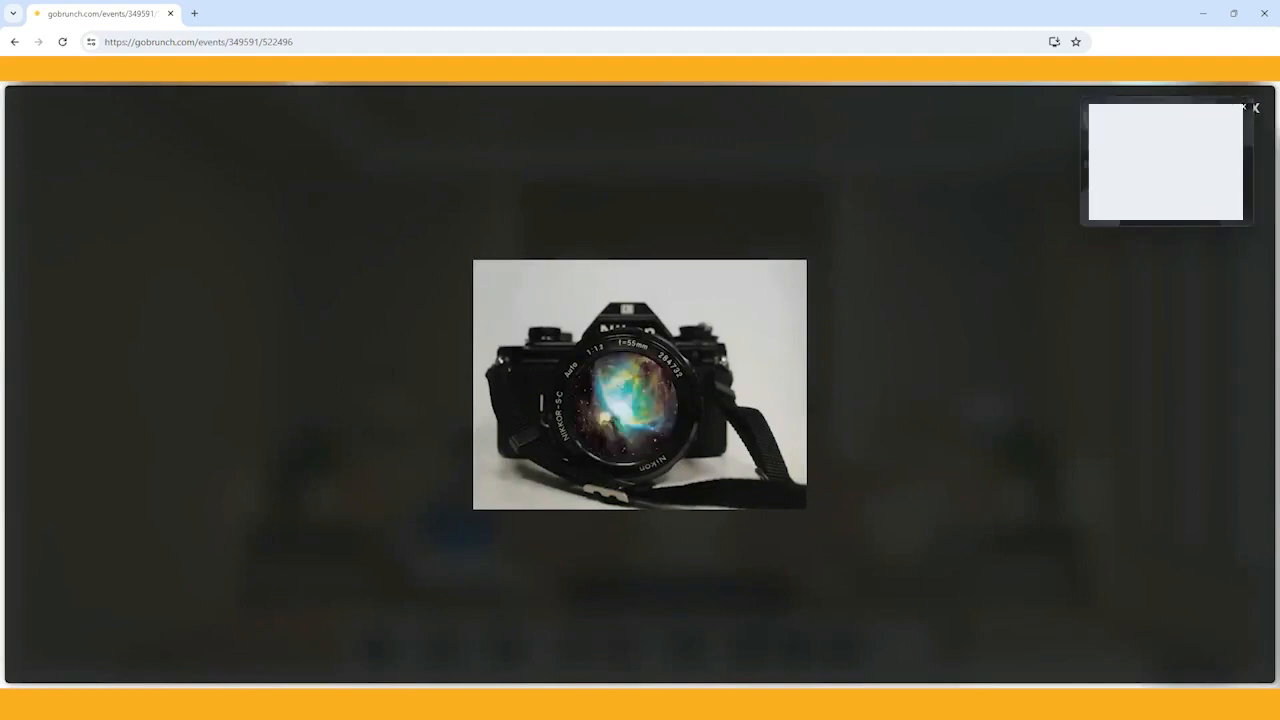
left_click(1250, 108)
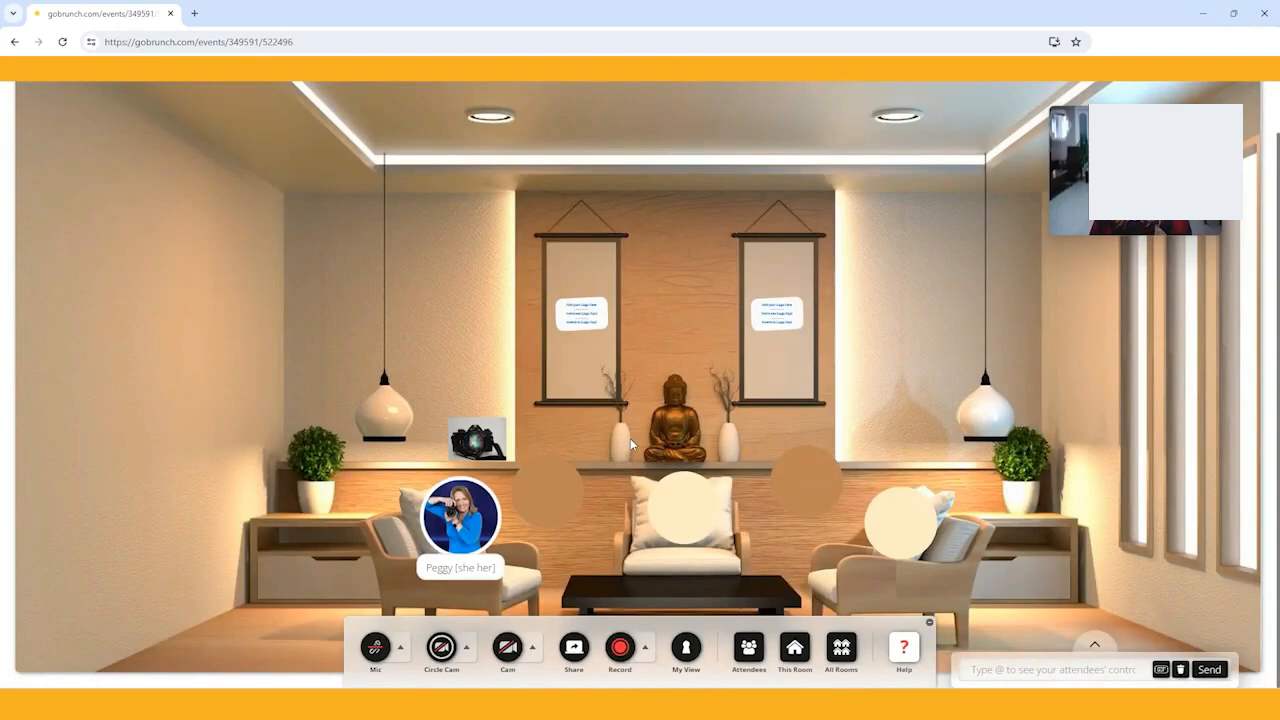
mouse_move(580, 308)
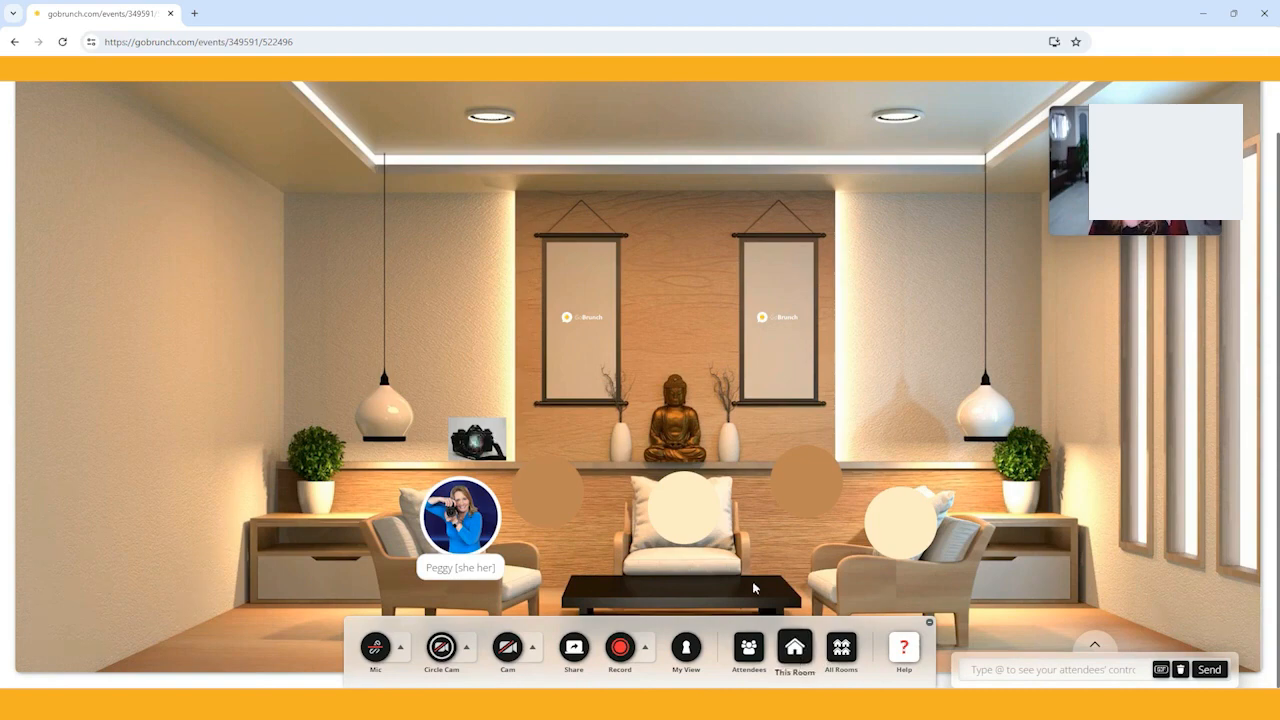
mouse_move(579, 370)
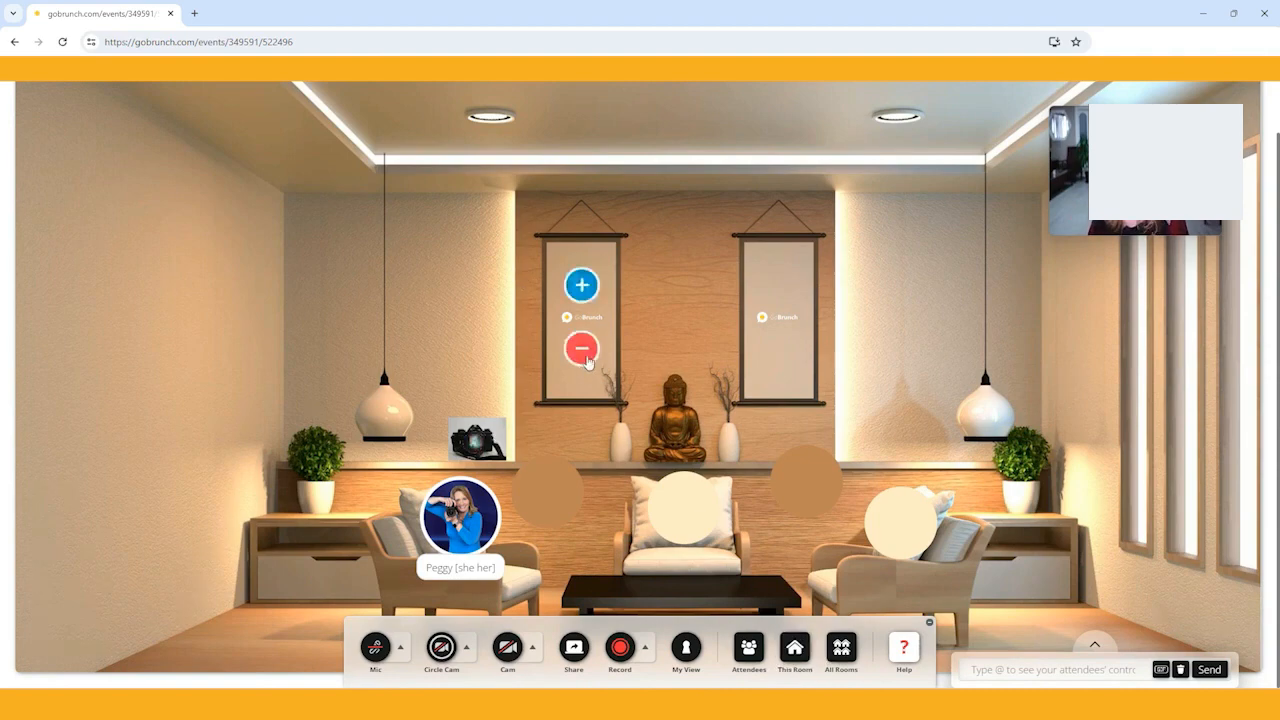
mouse_move(773, 309)
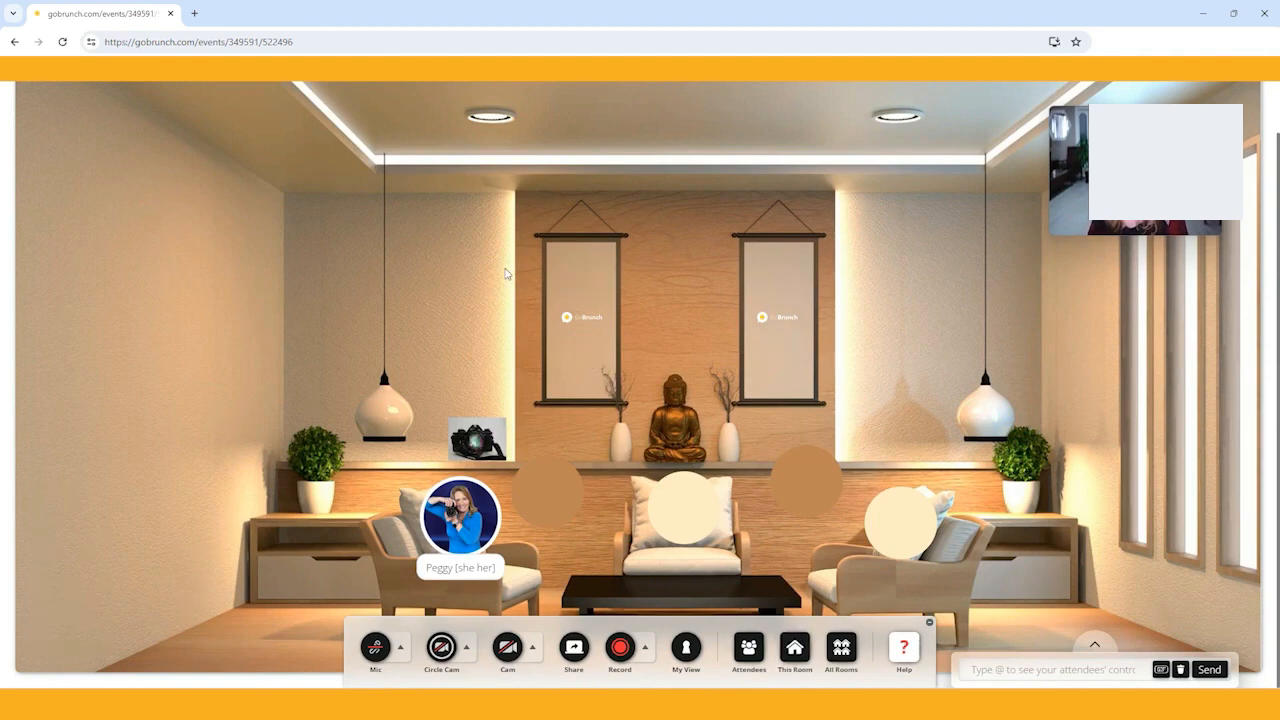
mouse_move(565, 330)
Step: Switch the room view to Presentation Mode and move the floating webcam window onto the room's left wall
left_click(686, 647)
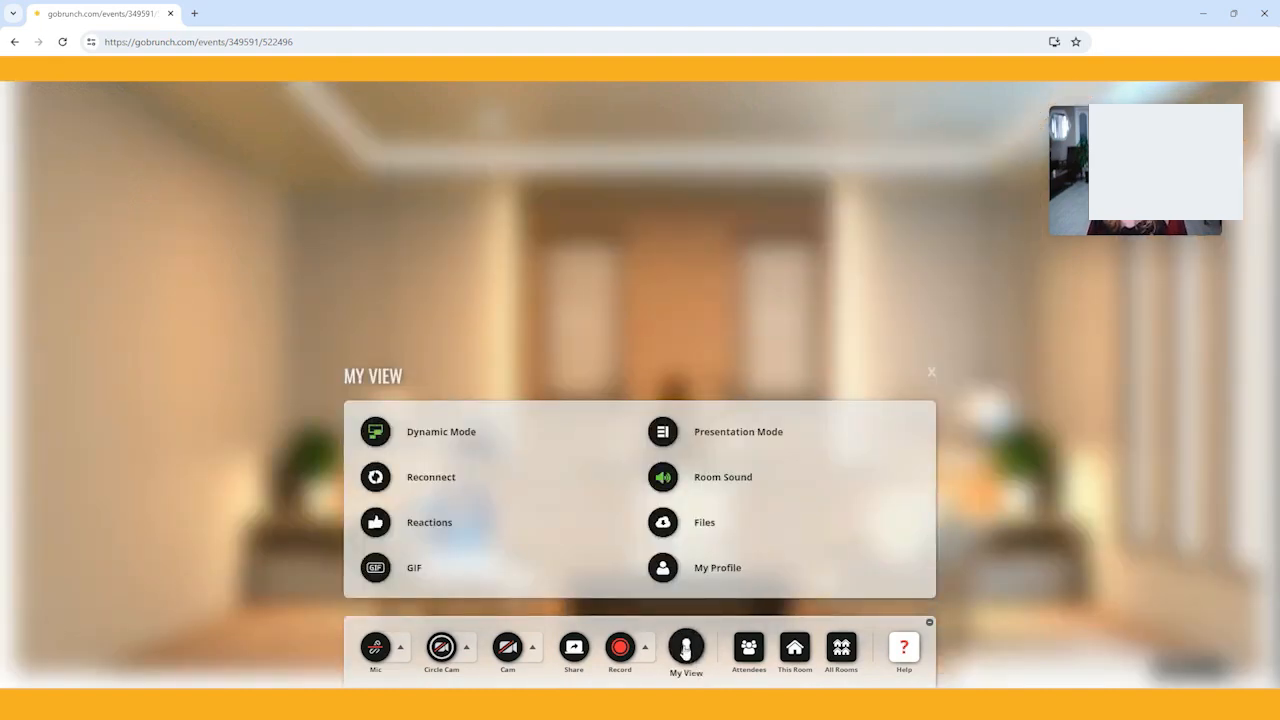
mouse_move(398, 432)
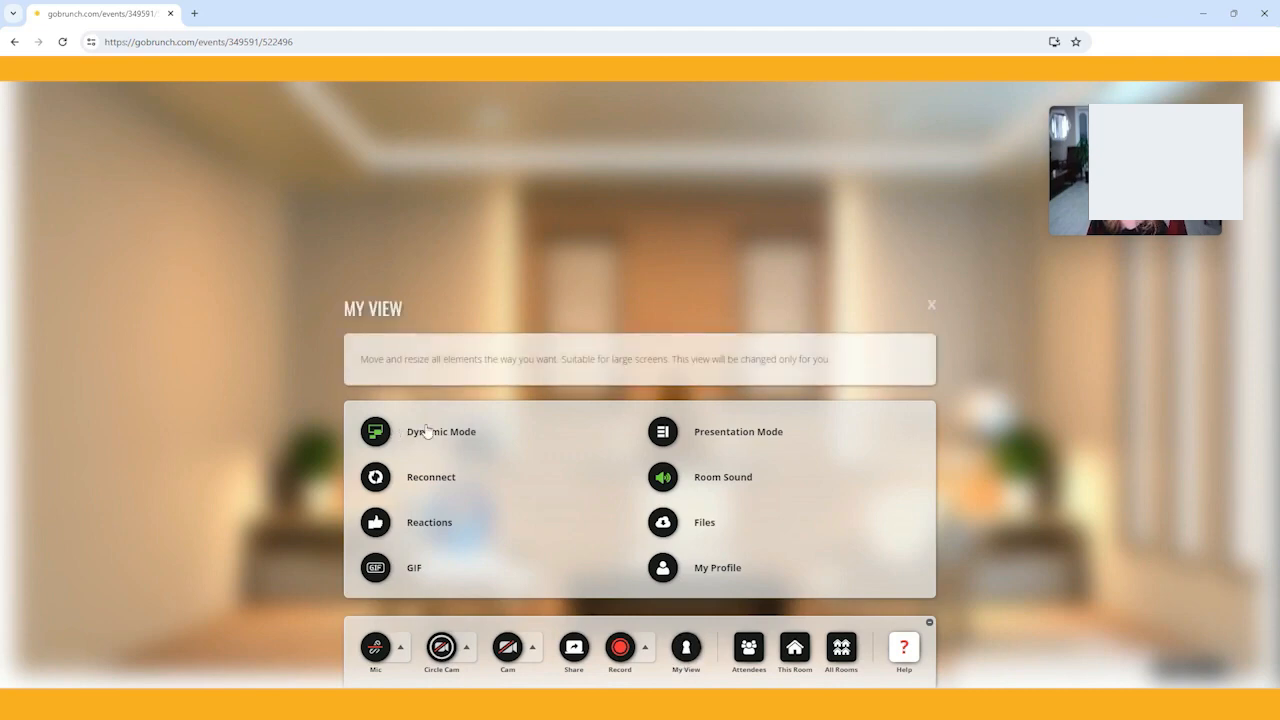
left_click(668, 432)
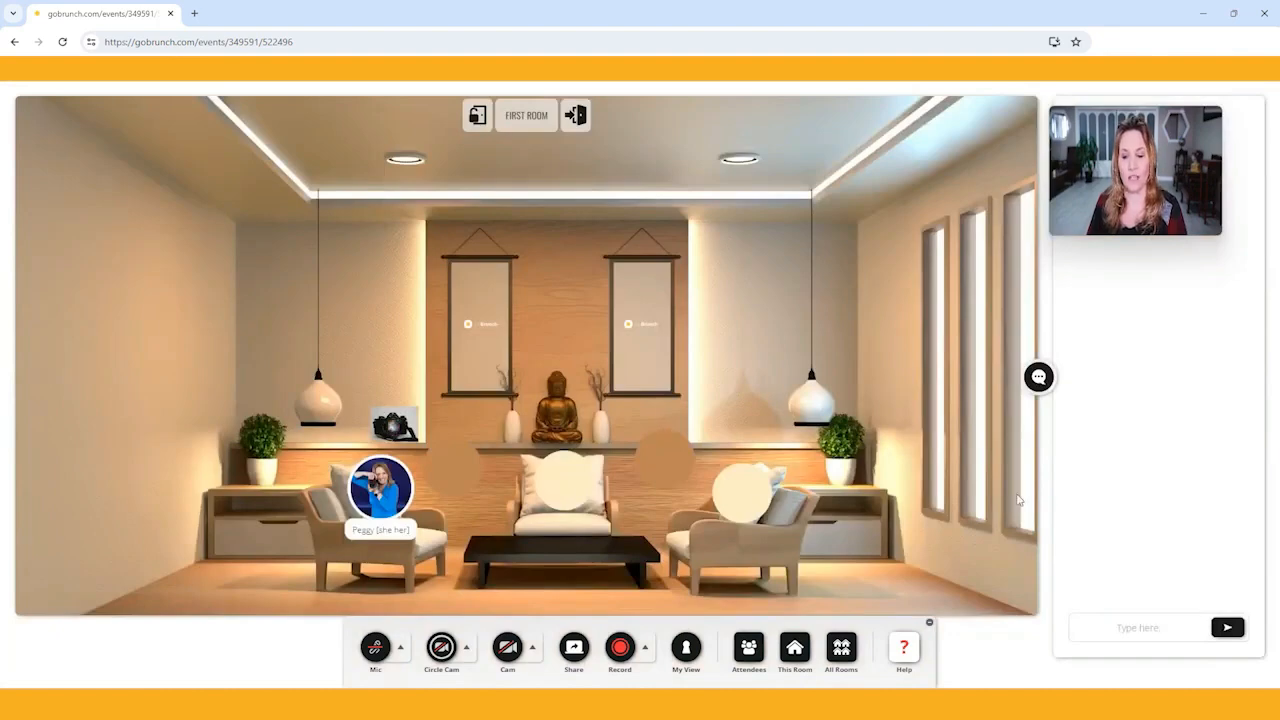
mouse_move(1093, 217)
left_click_drag(1126, 180, 128, 191)
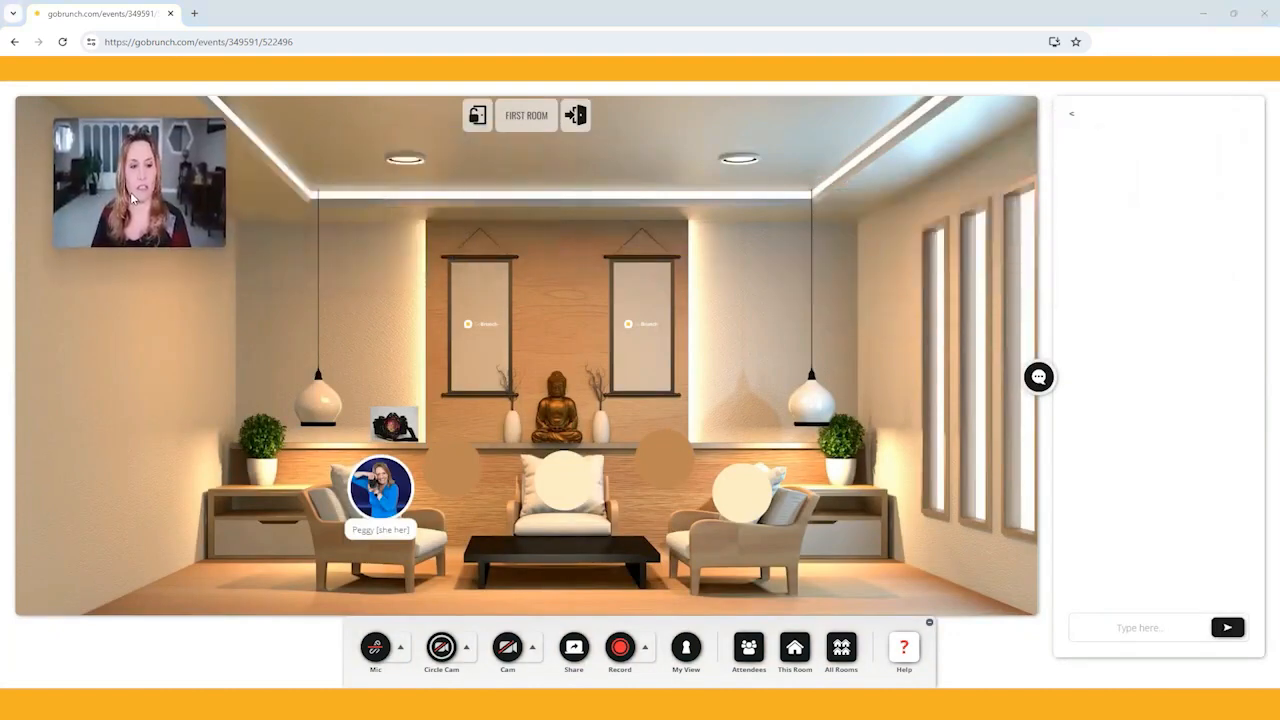
Step: Set the room control bar to auto-hide and send the chat message "chat right here"
left_click(929, 624)
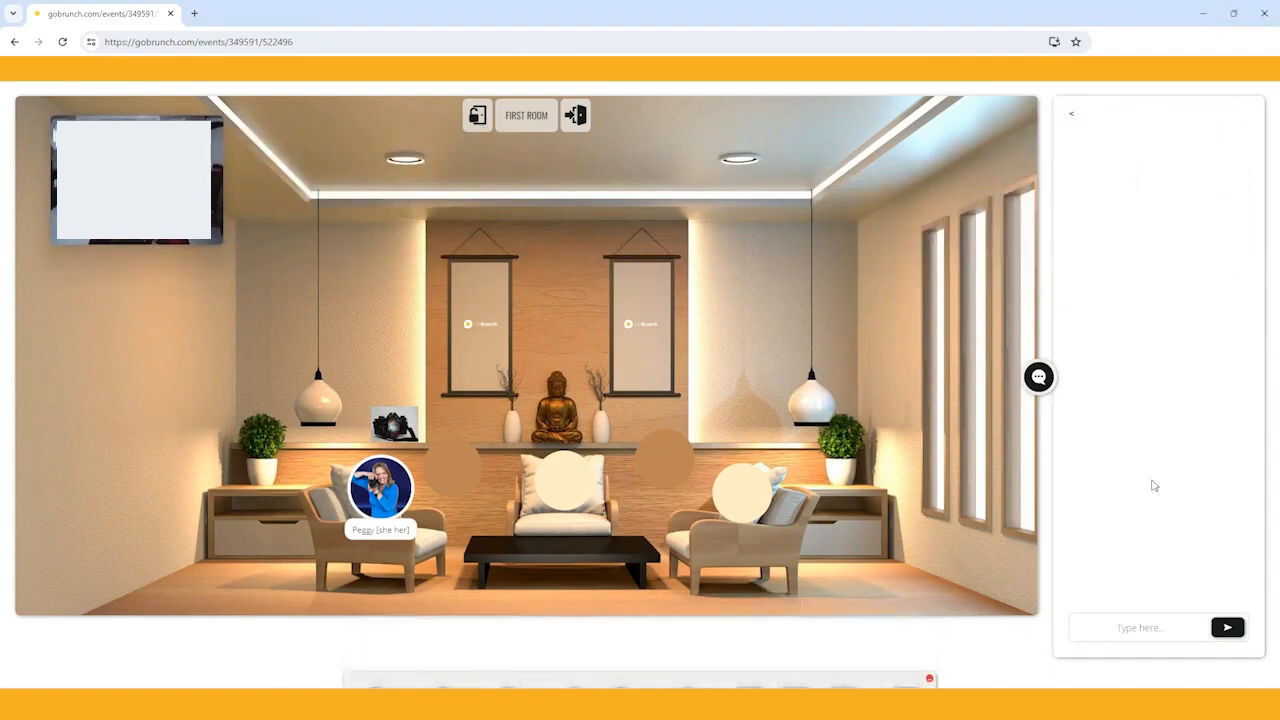
left_click(1142, 626)
type("chat t")
type("ight here")
key("Return")
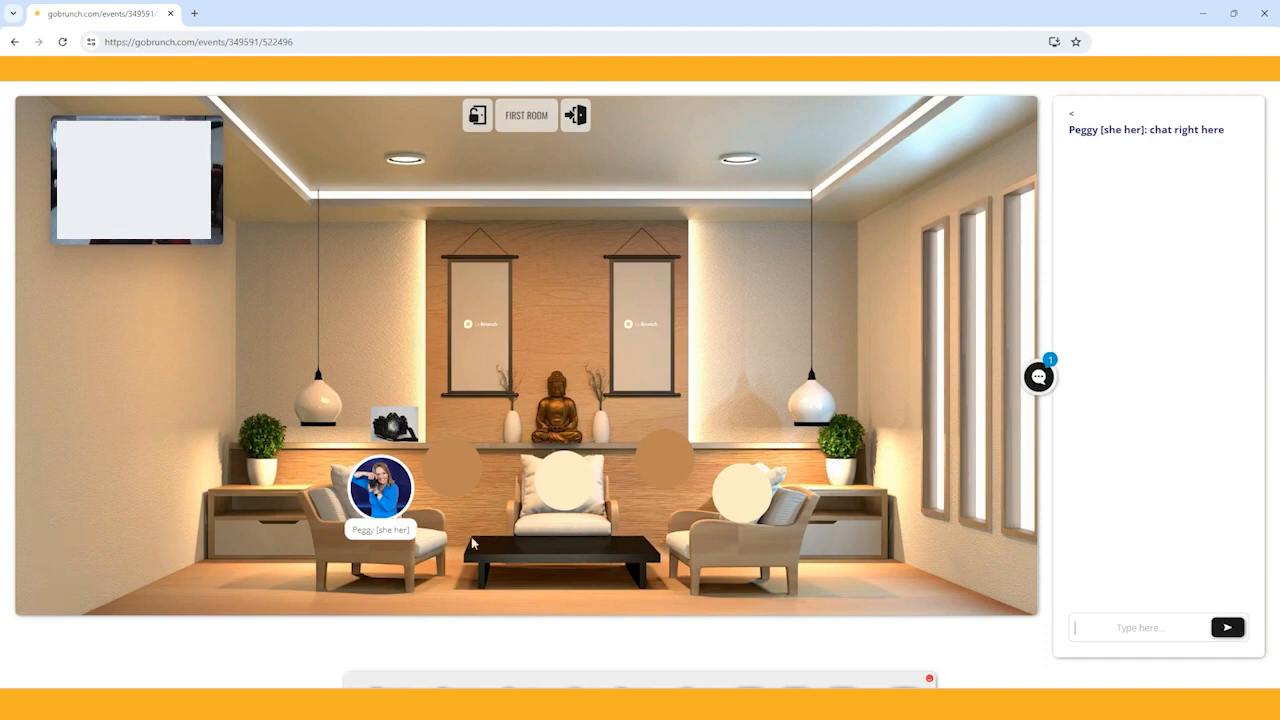
Step: Turn on the regular camera and switch the room view back to Dynamic Mode
mouse_move(550, 638)
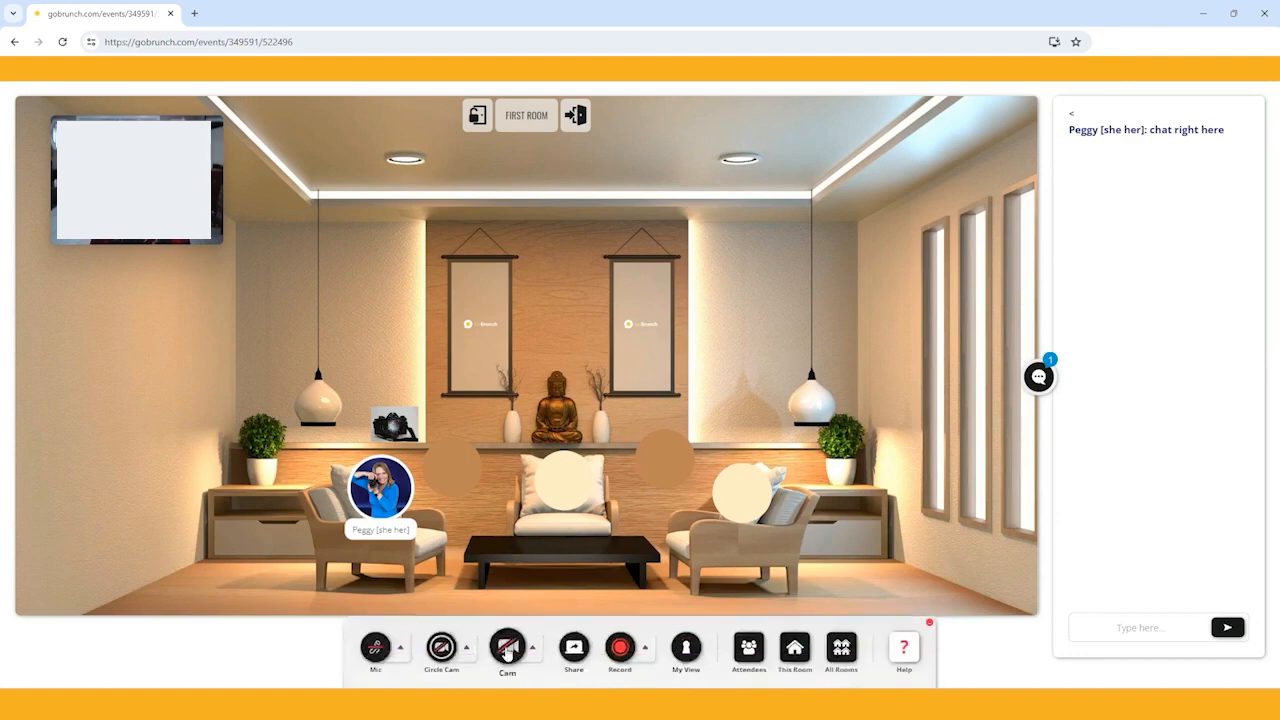
left_click(506, 648)
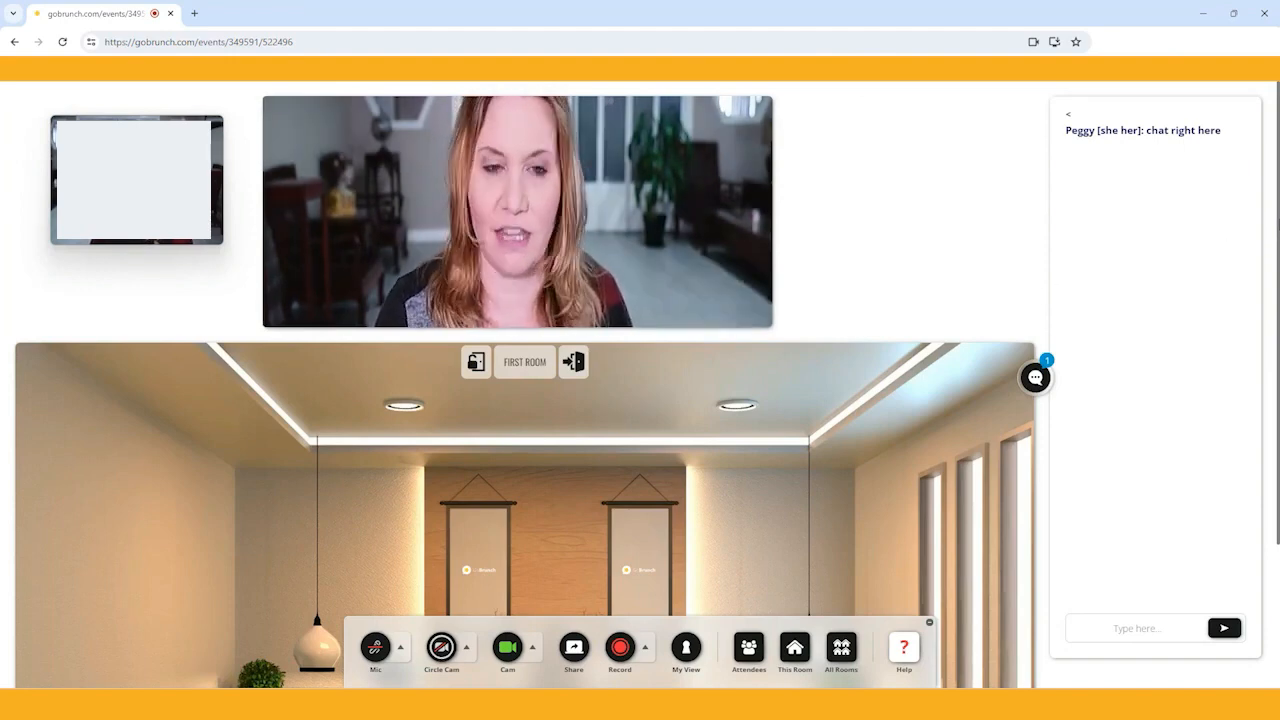
left_click(574, 650)
left_click(686, 650)
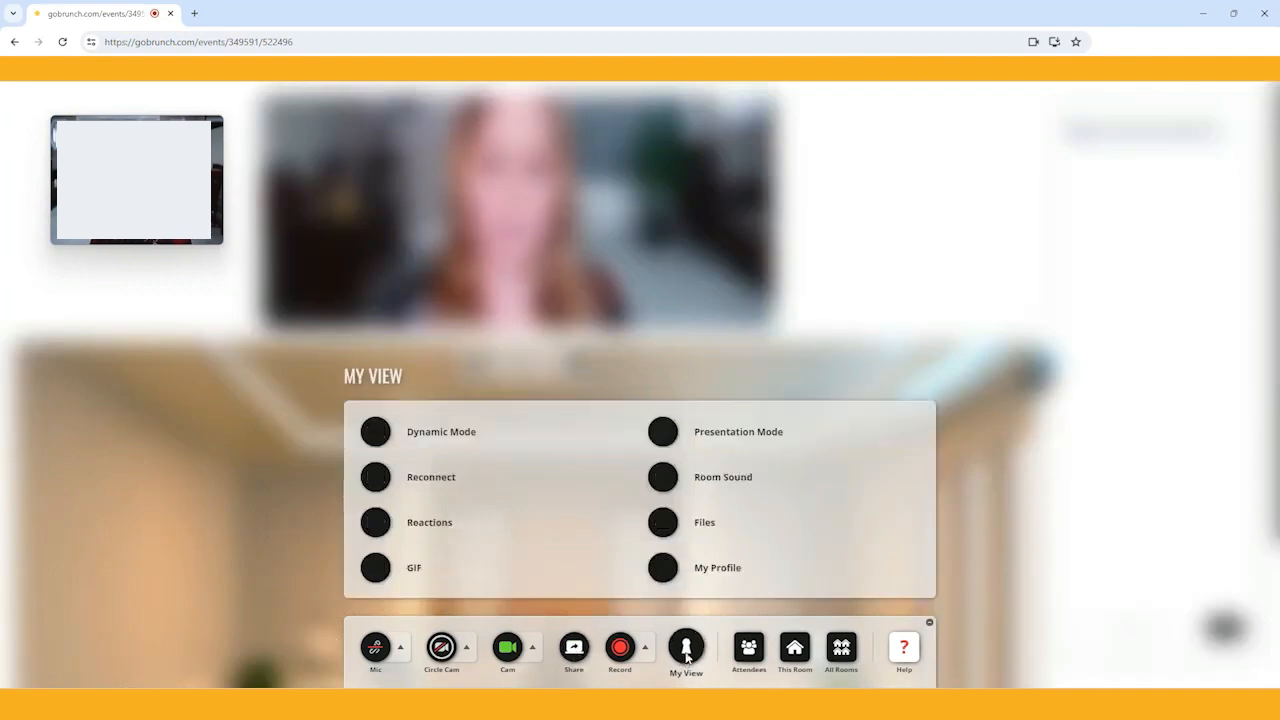
left_click(421, 452)
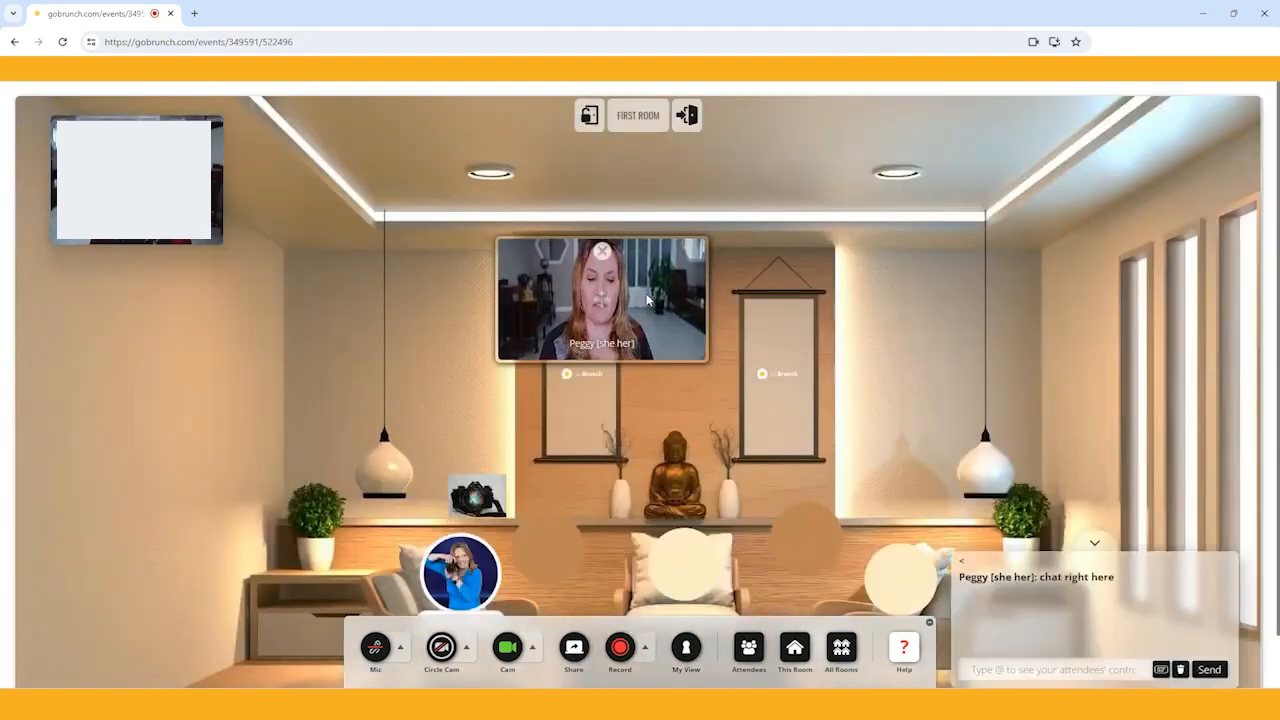
Step: Try the camera video window at different sizes and positions, leaving it small above the right wall banner
left_click_drag(526, 260, 349, 184)
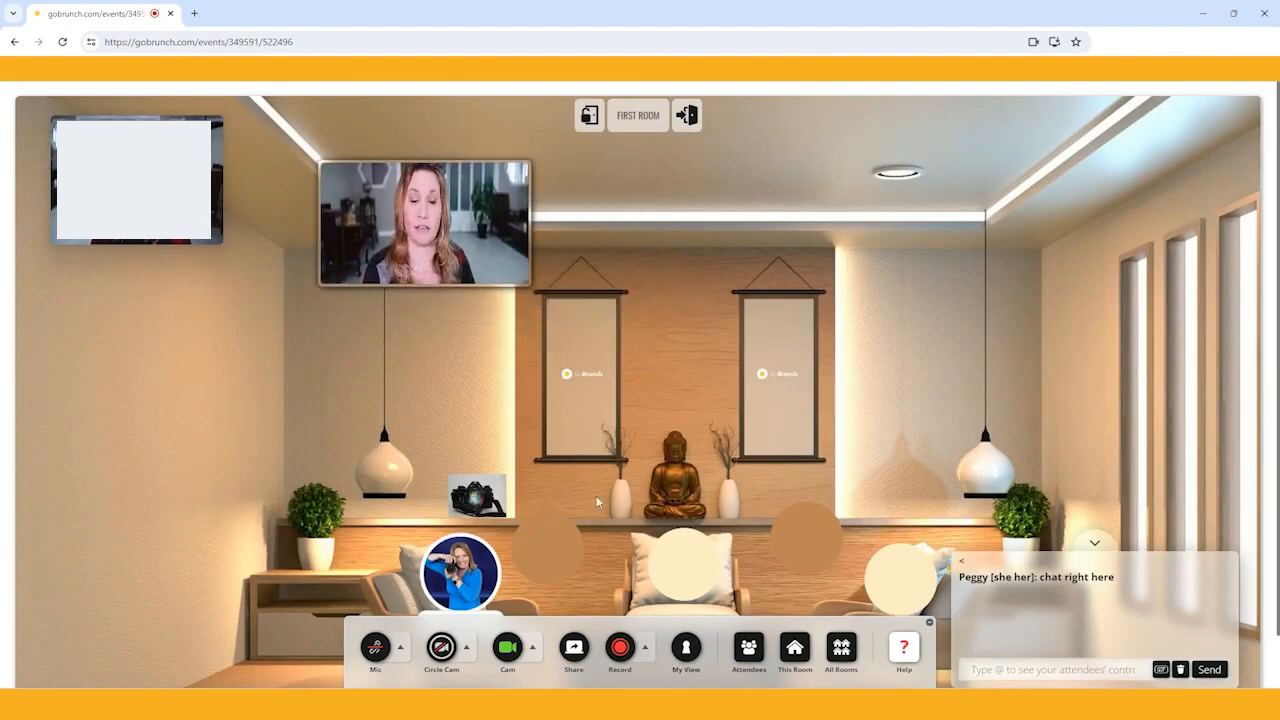
left_click(568, 337)
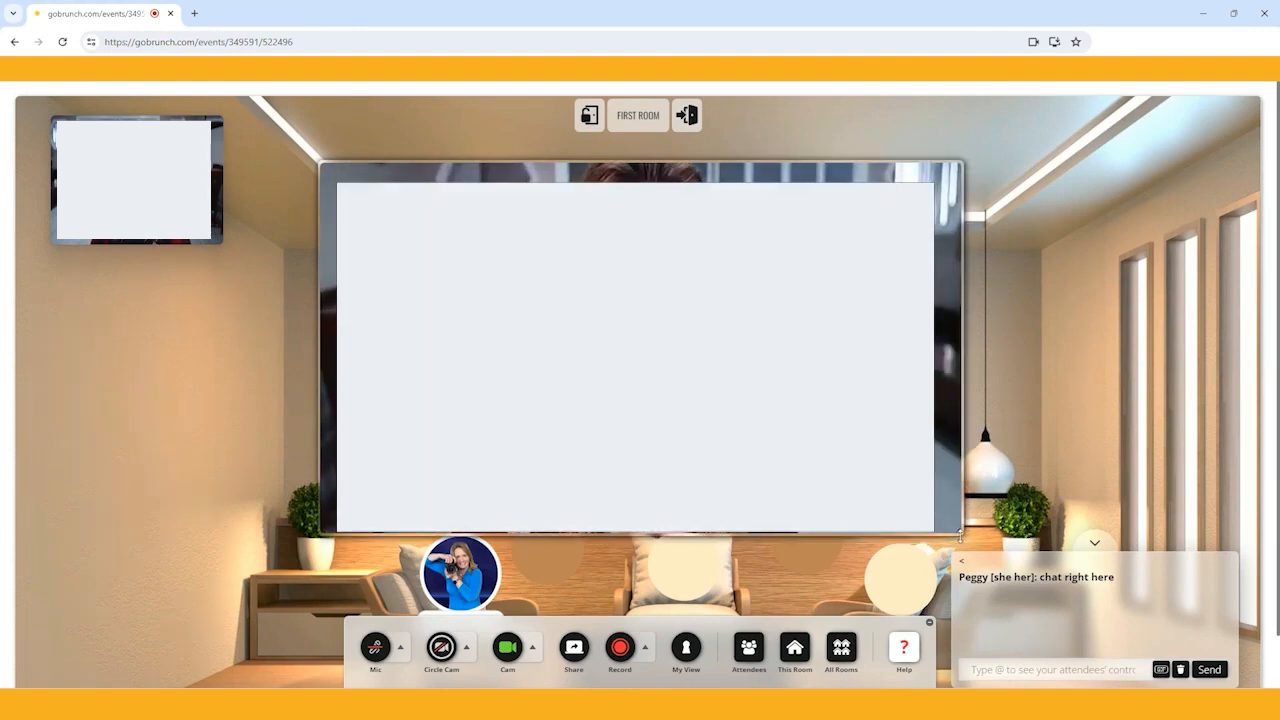
left_click_drag(960, 535, 627, 338)
left_click_drag(424, 258, 998, 247)
left_click_drag(893, 322, 918, 297)
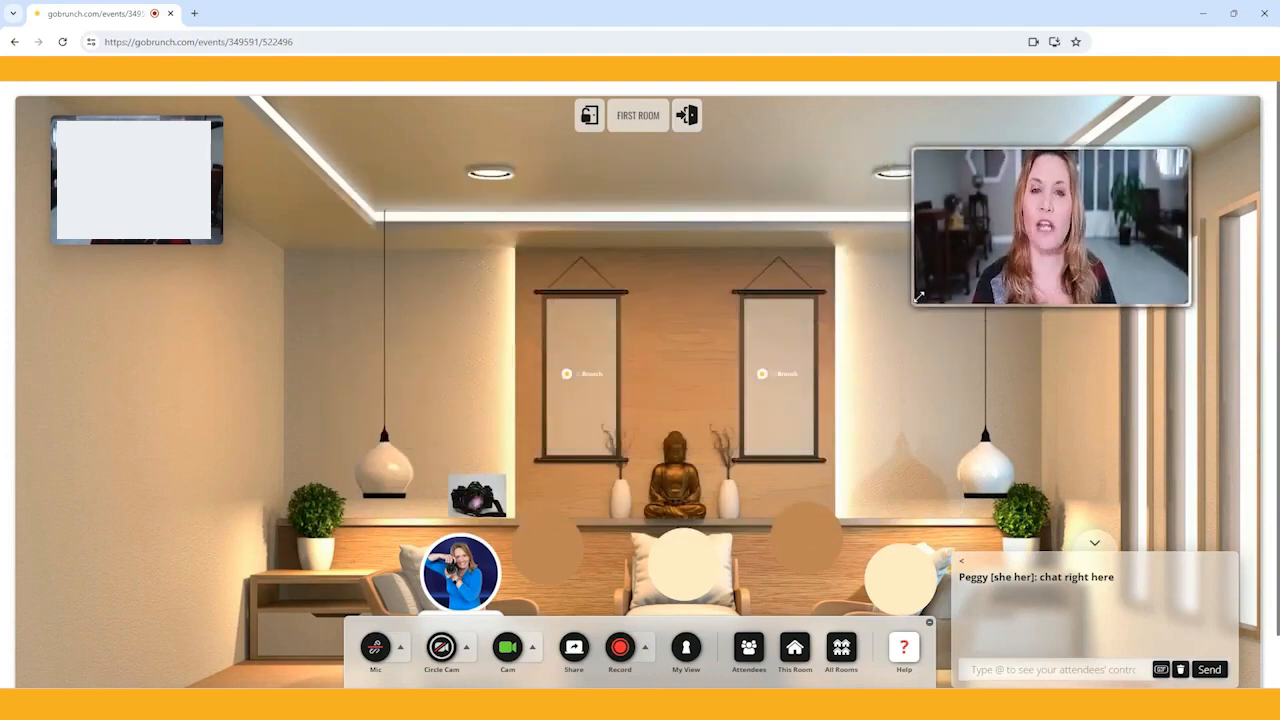
left_click_drag(1050, 225, 857, 237)
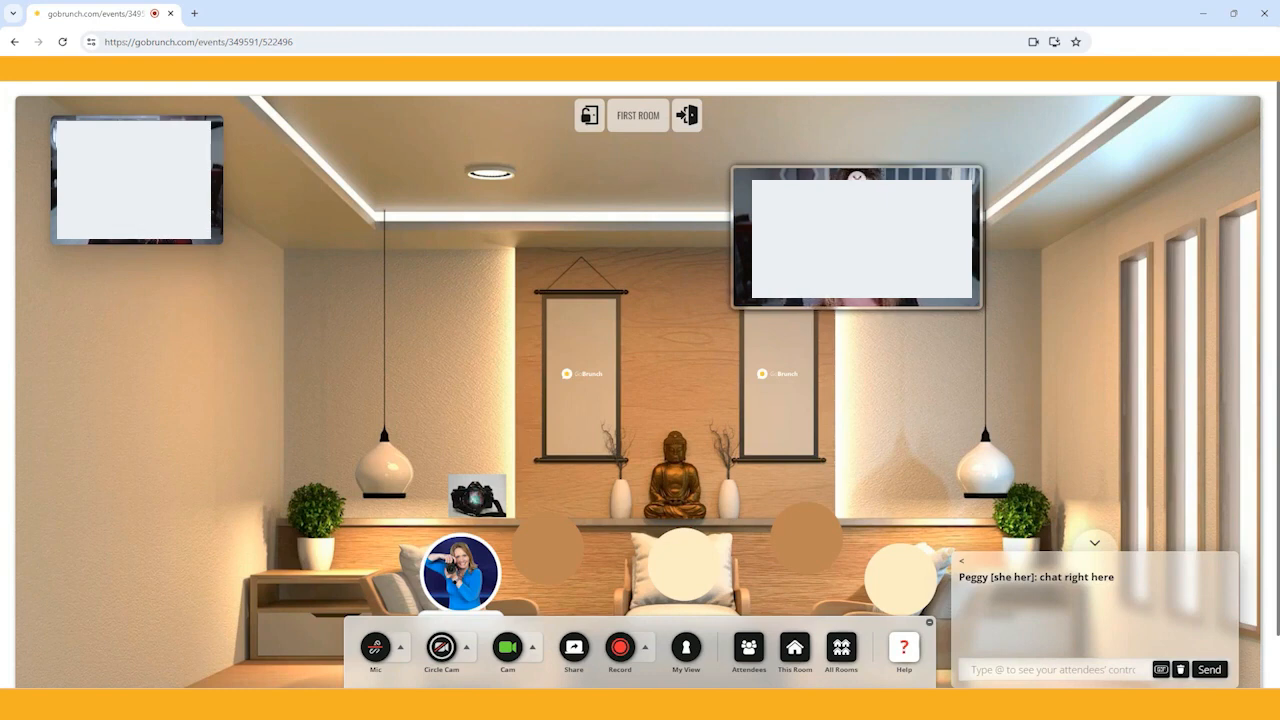
Step: Turn on Circle Cam and move the avatar between the seat circles, ending on the right chair
left_click(441, 645)
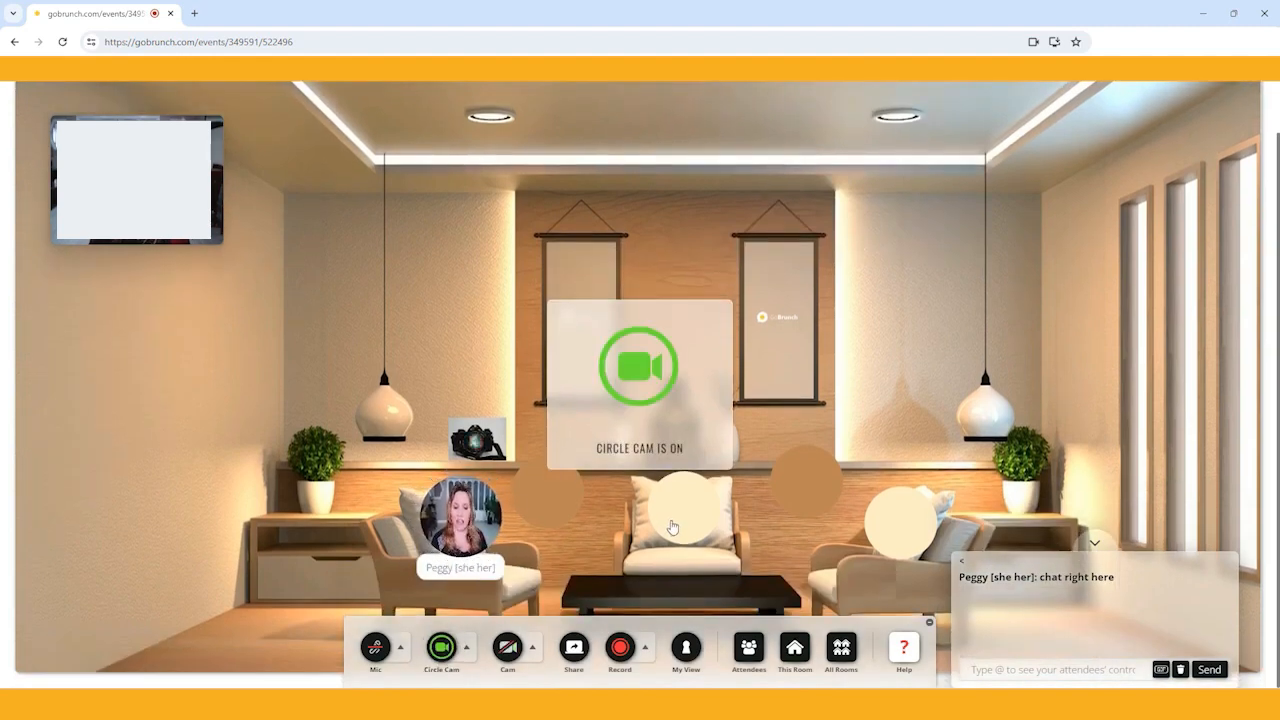
left_click(676, 526)
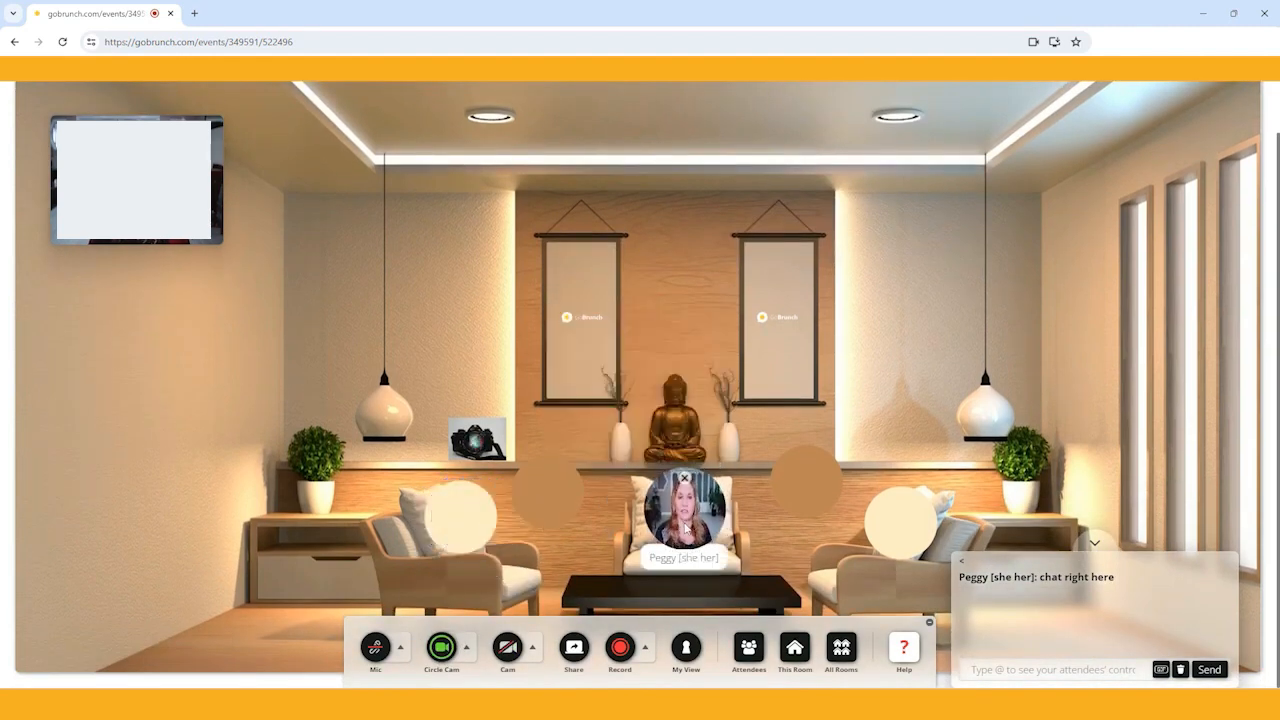
left_click(798, 477)
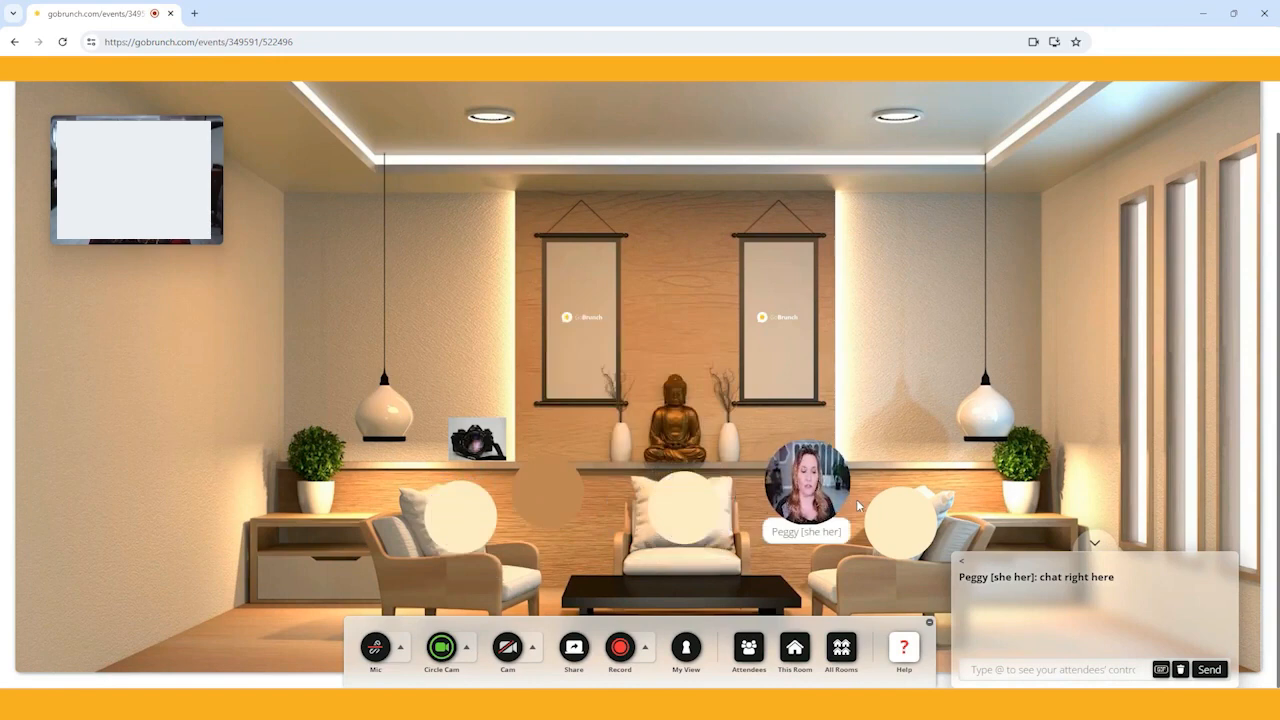
left_click(893, 517)
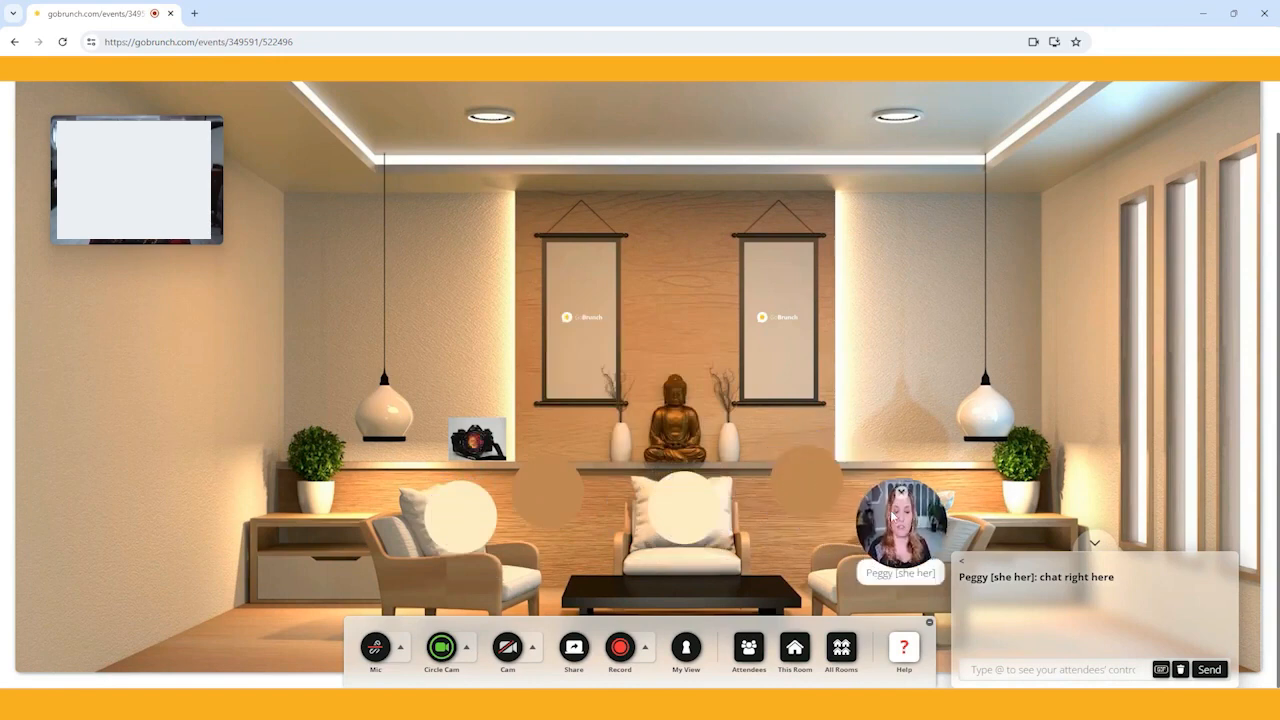
left_click(550, 490)
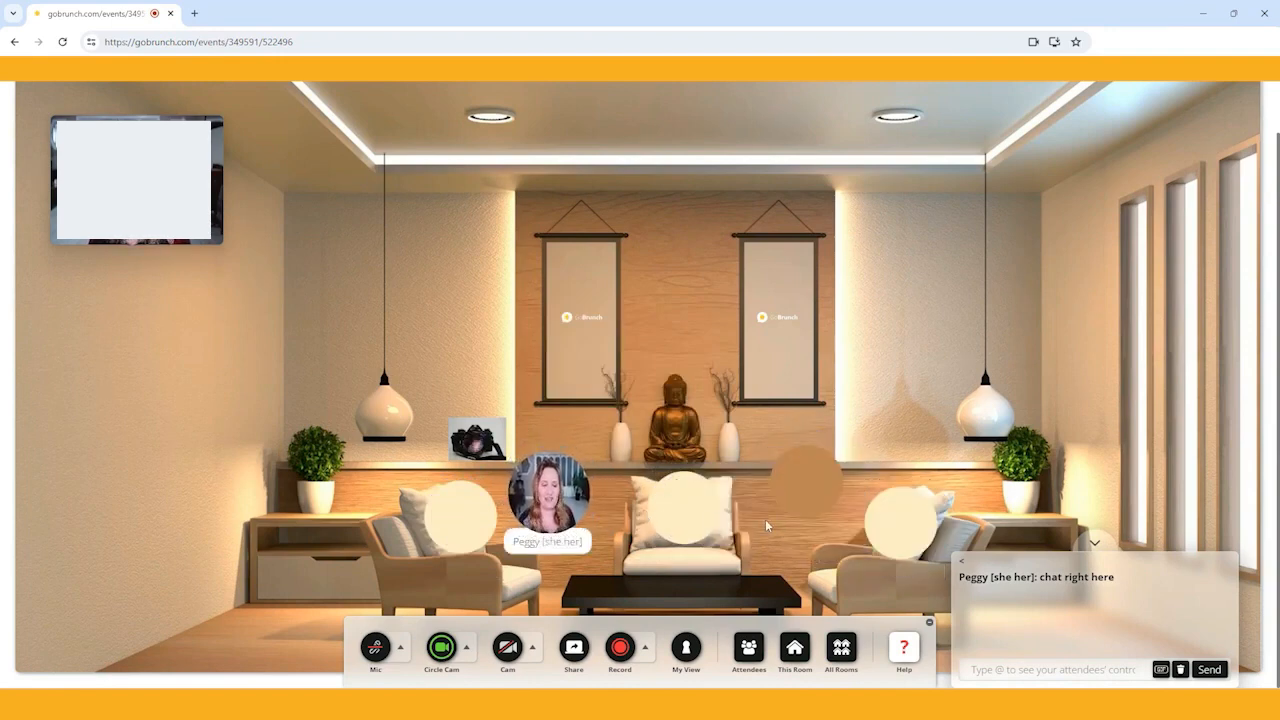
left_click(897, 527)
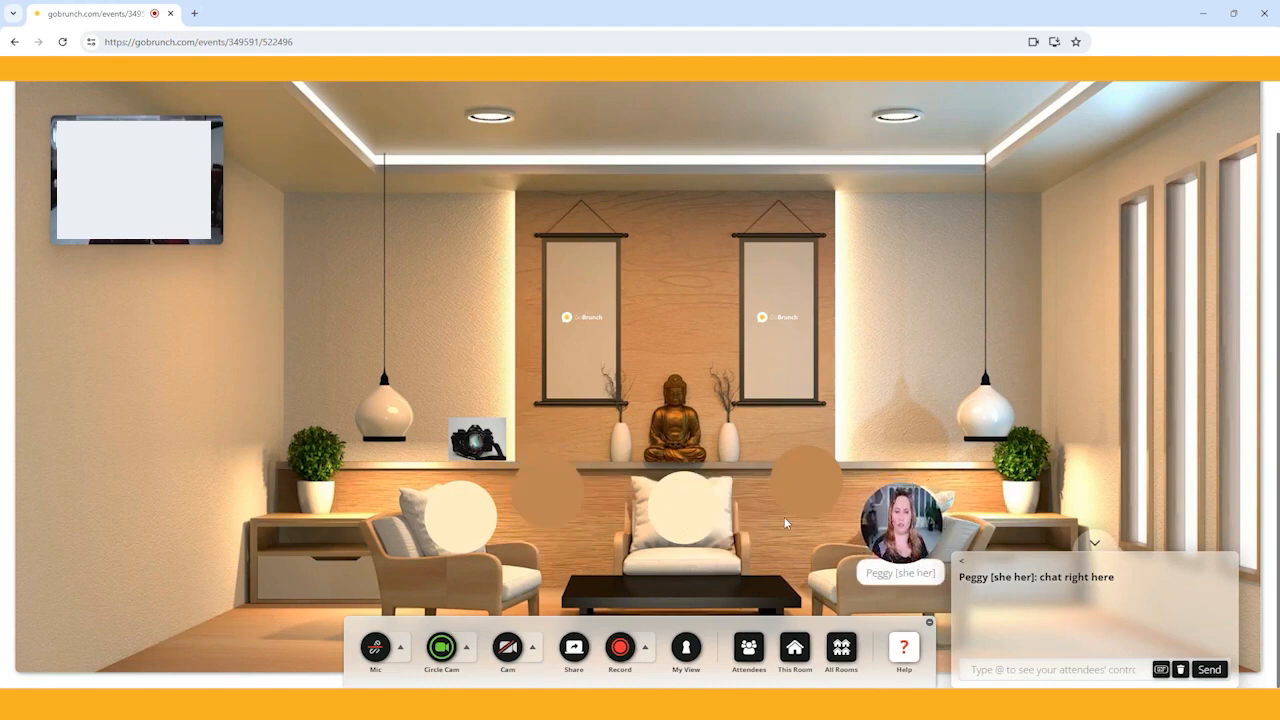
Step: Move the floating chat box around the room and place it near the room's lower-right corner
mouse_move(759, 291)
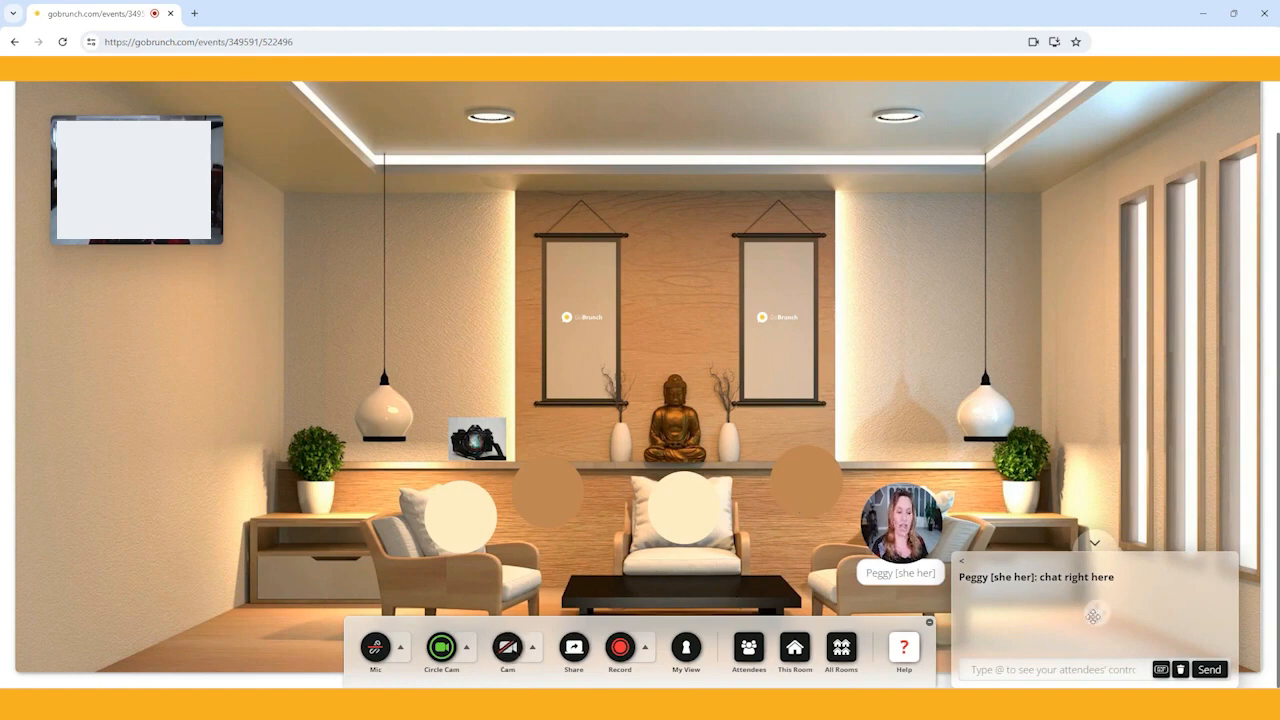
left_click_drag(1097, 616, 1176, 628)
left_click(1119, 169)
left_click(1114, 265)
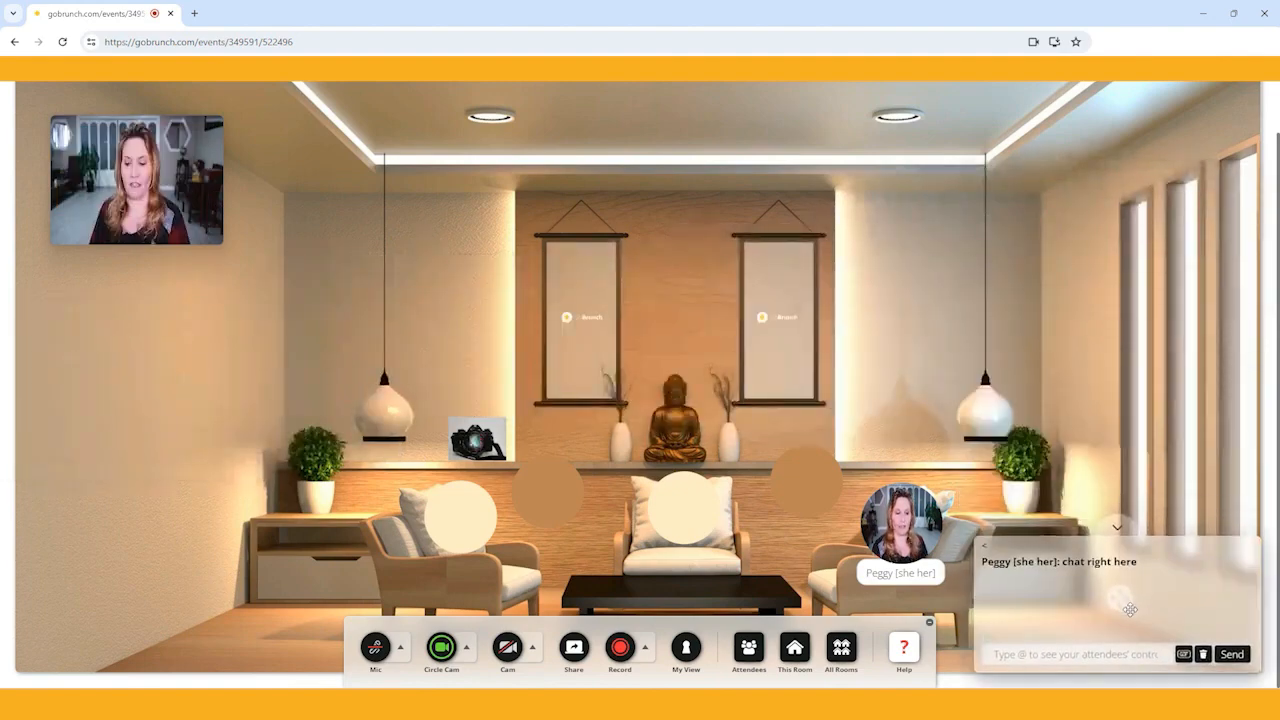